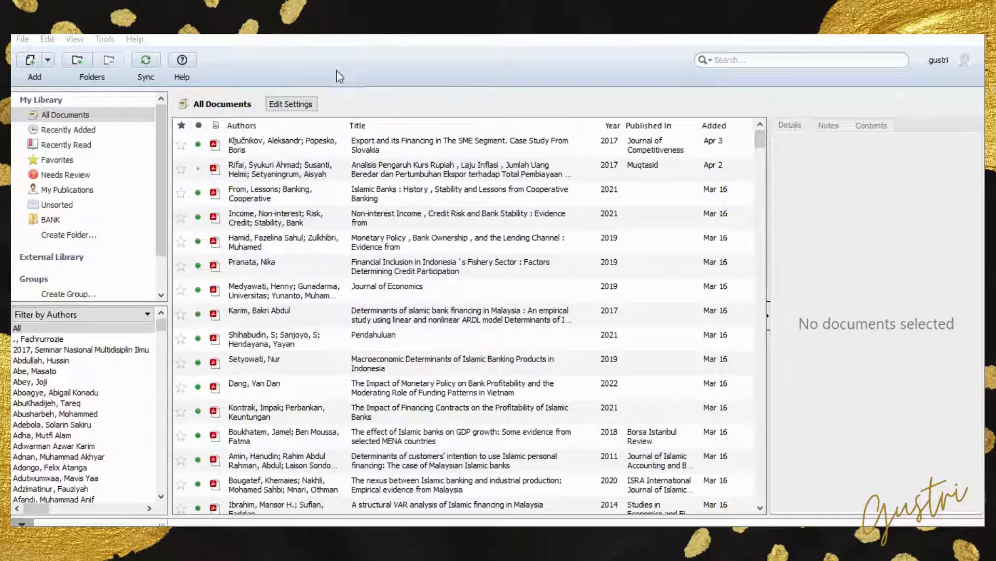
pyautogui.click(48, 62)
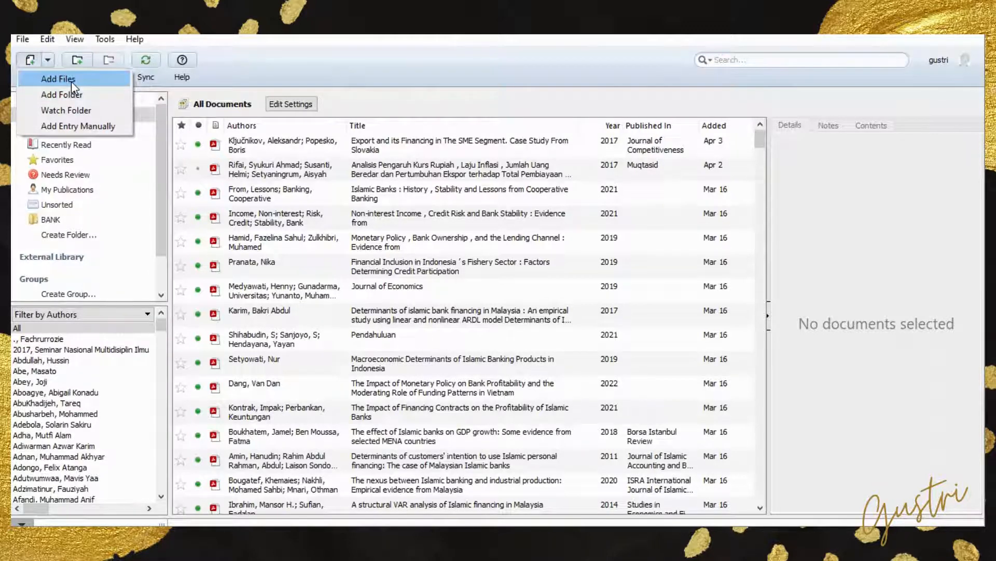
pyautogui.click(71, 80)
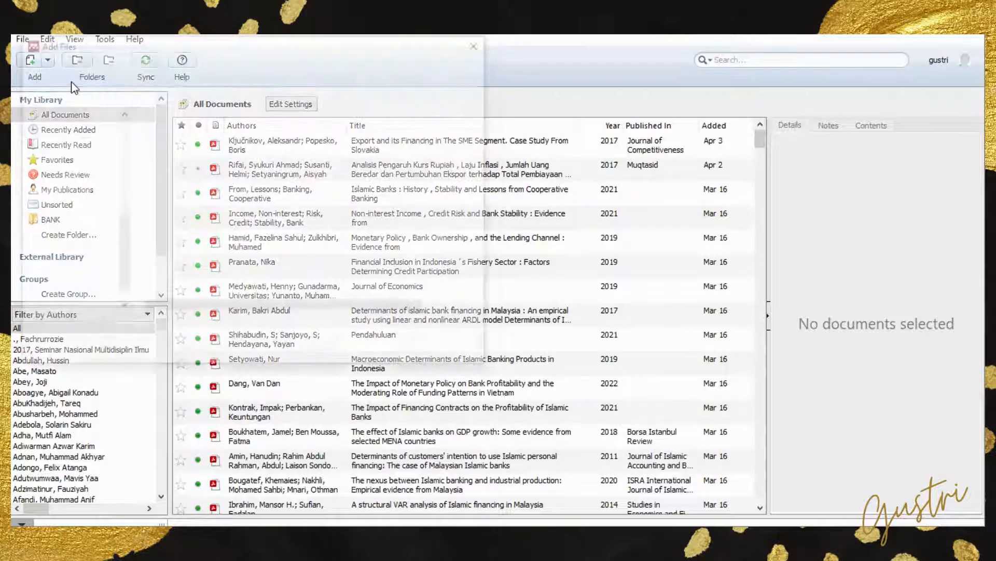
pyautogui.doubleClick(244, 134)
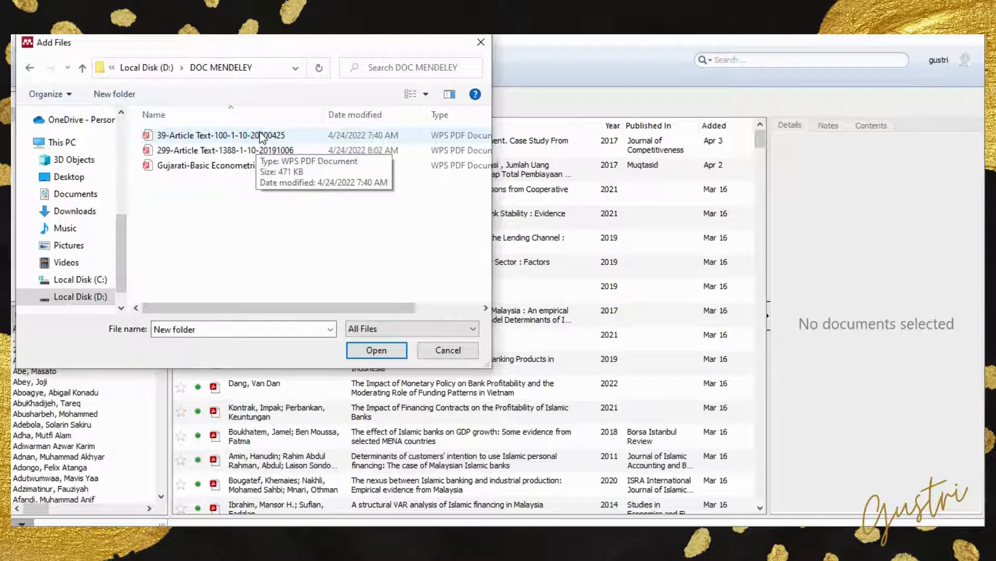
pyautogui.click(262, 136)
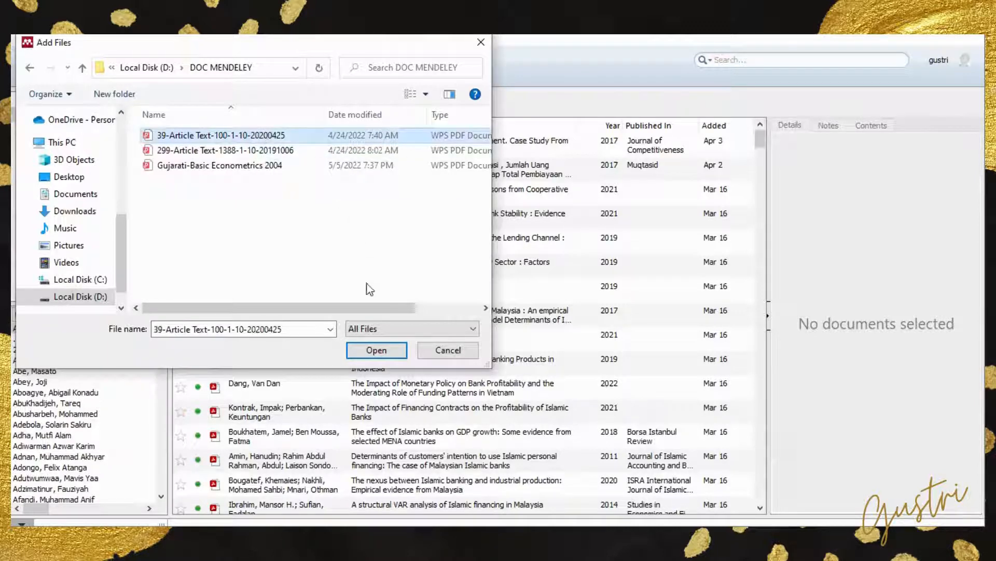
pyautogui.click(376, 350)
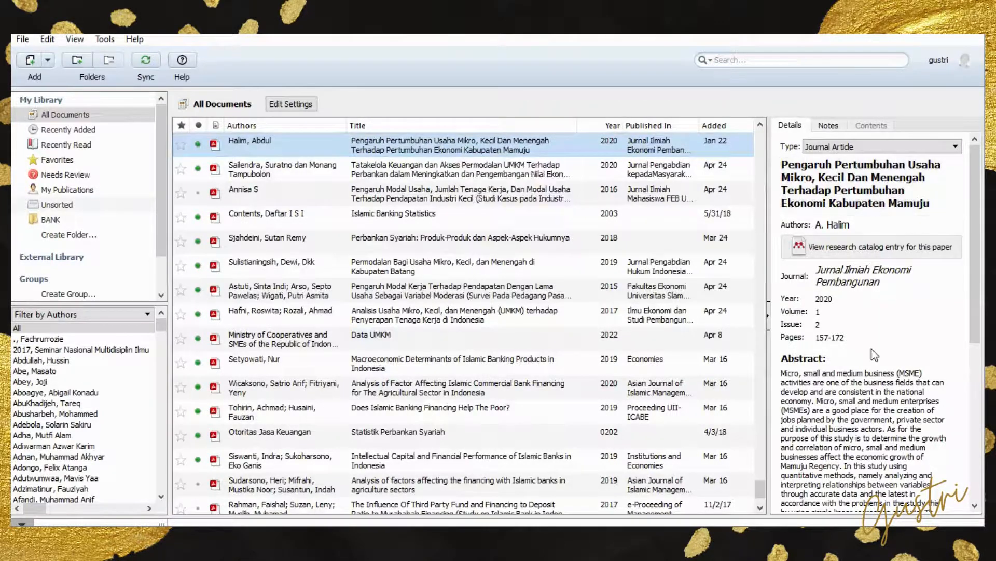
pyautogui.scroll(-5, 876, 421)
pyautogui.scroll(5, 876, 420)
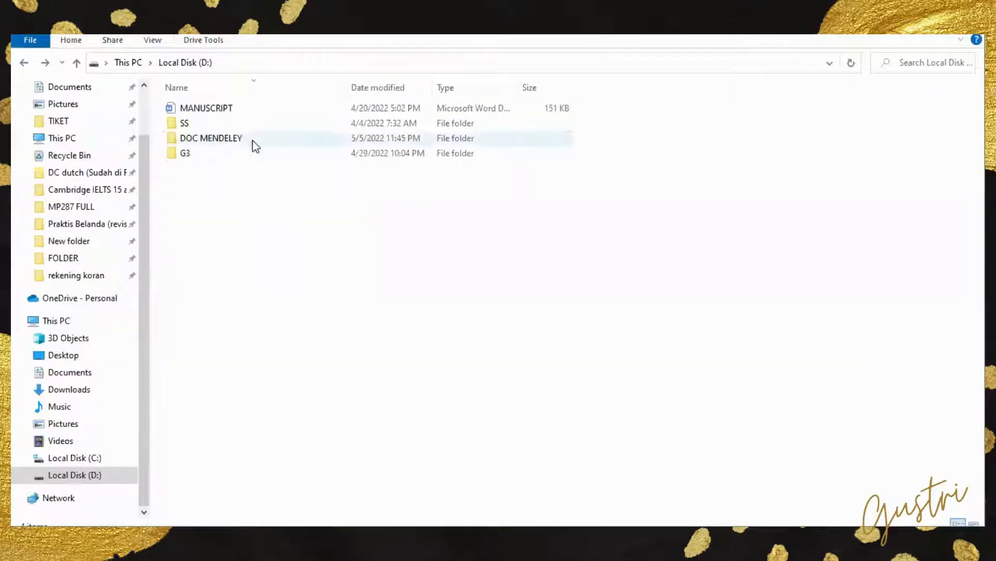
pyautogui.doubleClick(256, 145)
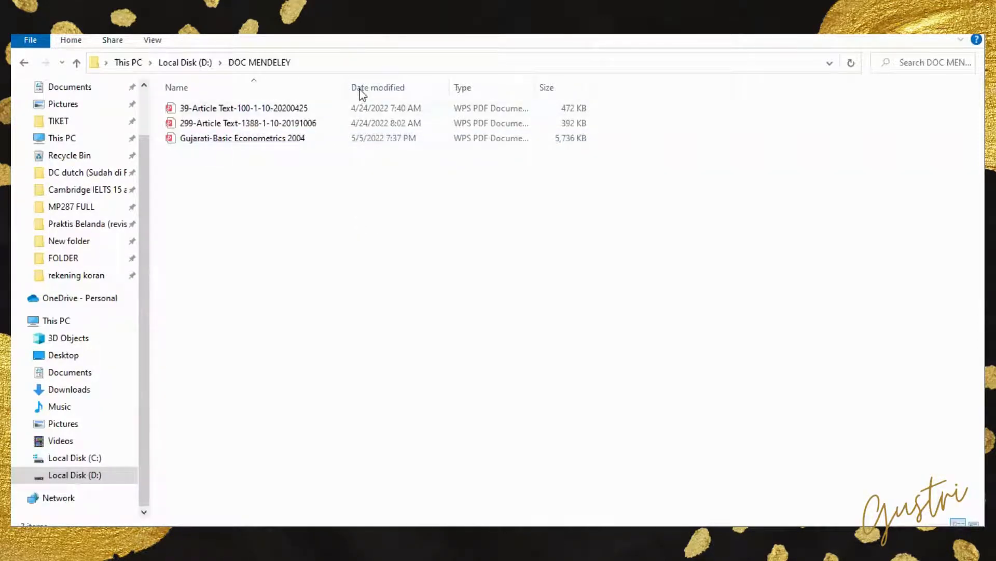
pyautogui.click(258, 125)
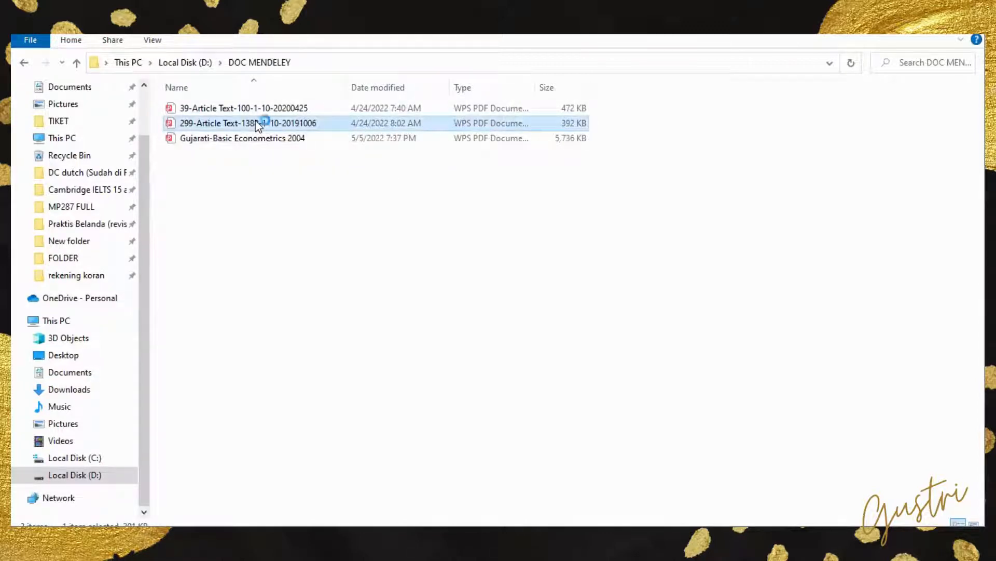
pyautogui.rightClick(257, 124)
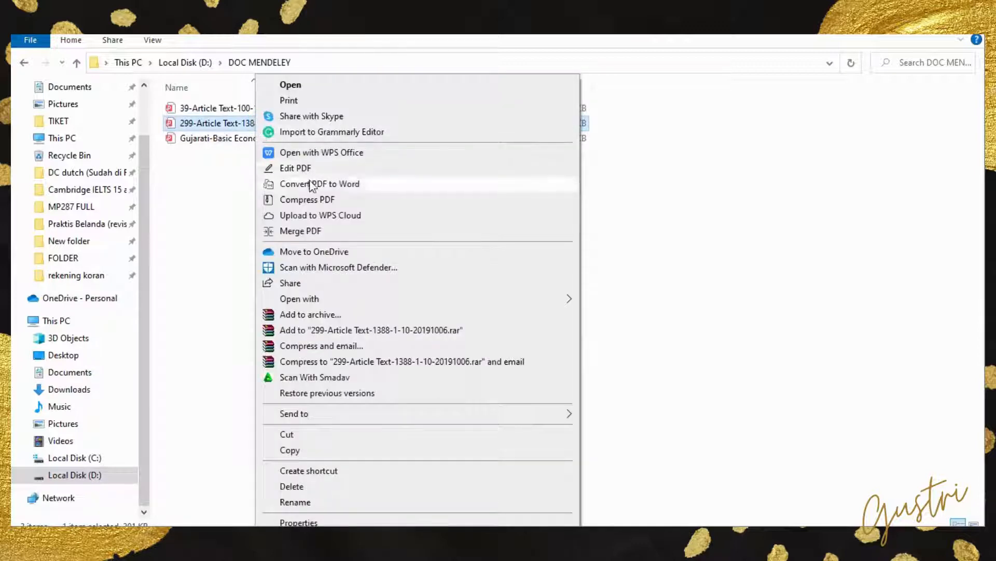
pyautogui.moveTo(481, 300)
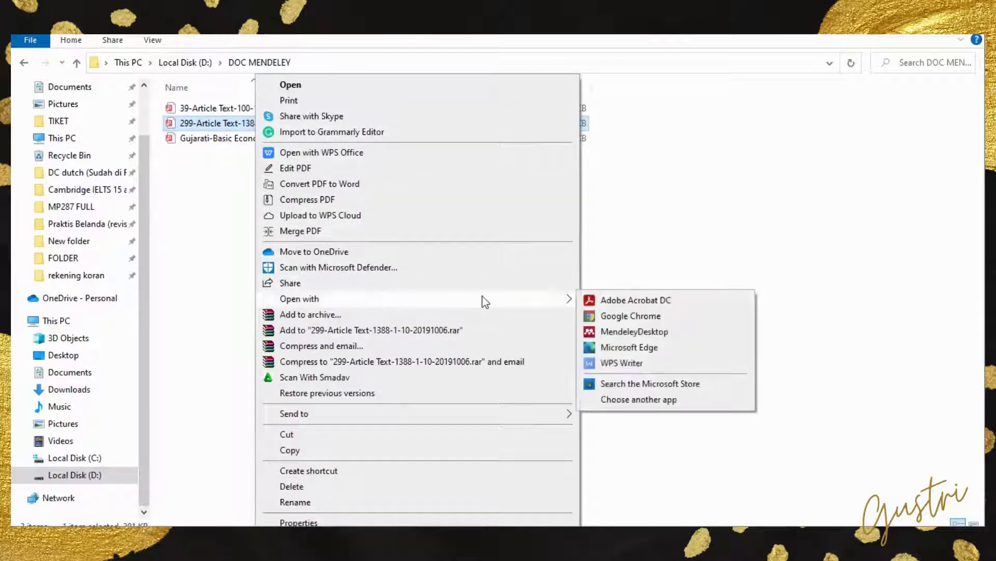
pyautogui.click(637, 332)
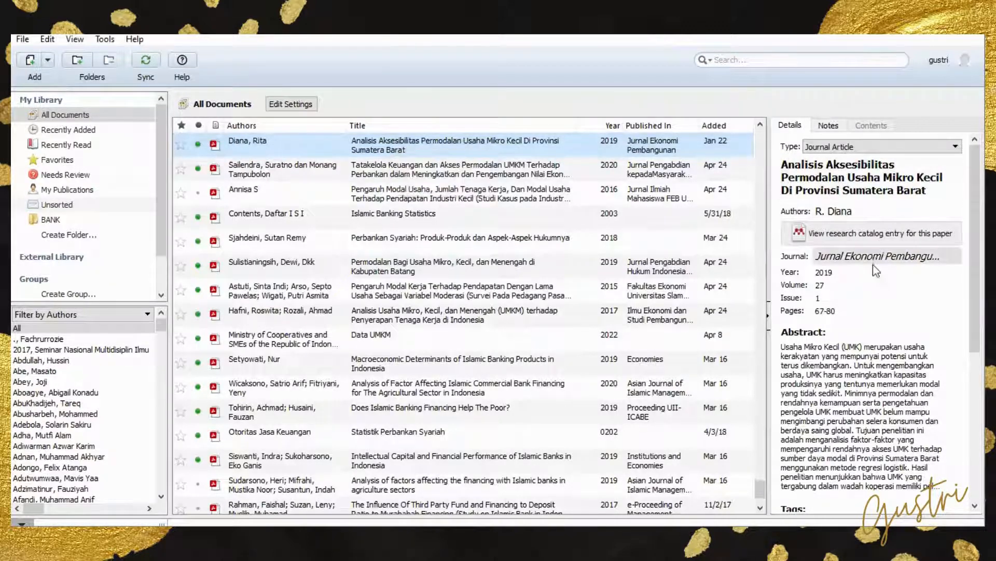
pyautogui.scroll(-5, 872, 264)
pyautogui.scroll(5, 842, 196)
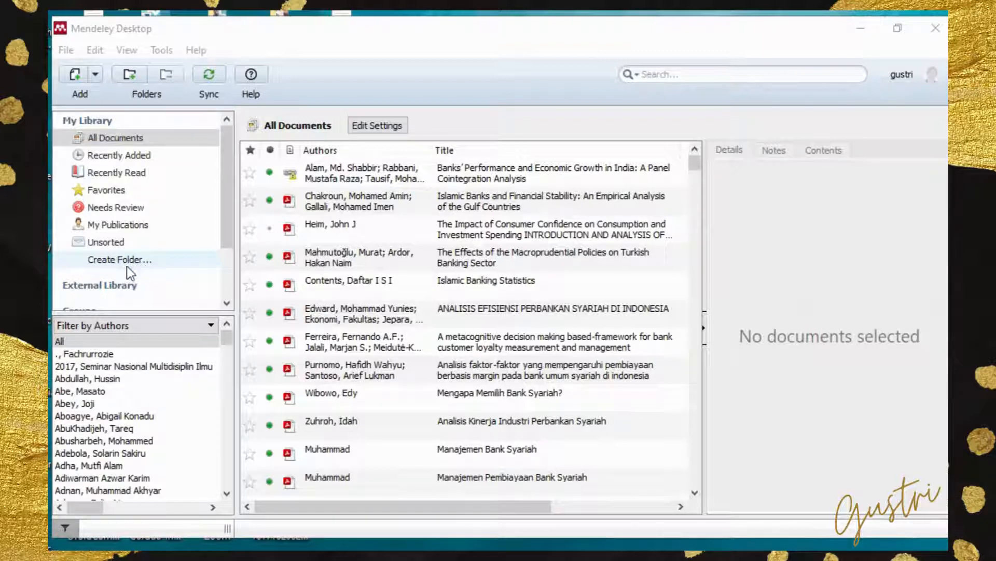
# - Create a library folder named BANK
pyautogui.click(129, 74)
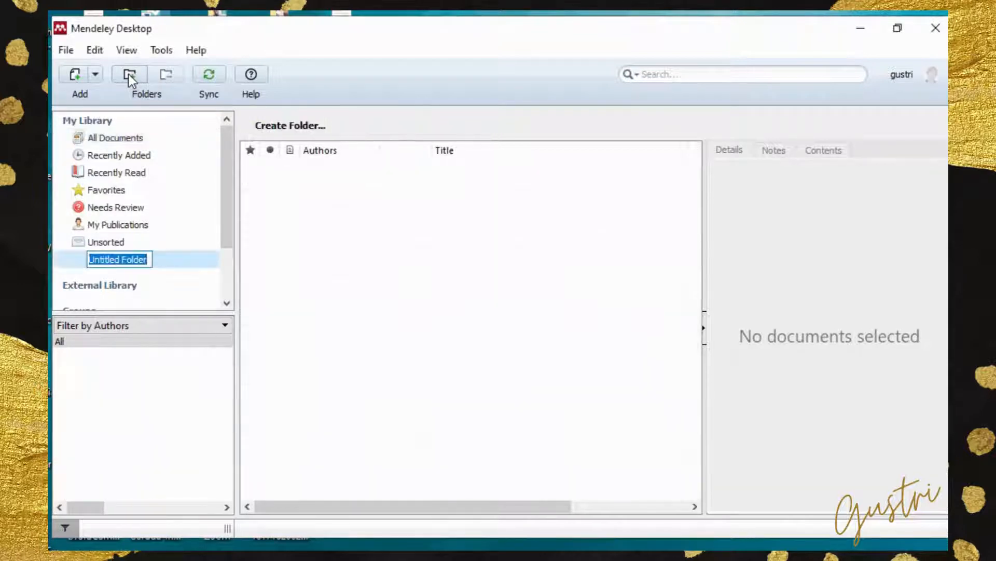
pyautogui.write('ku')
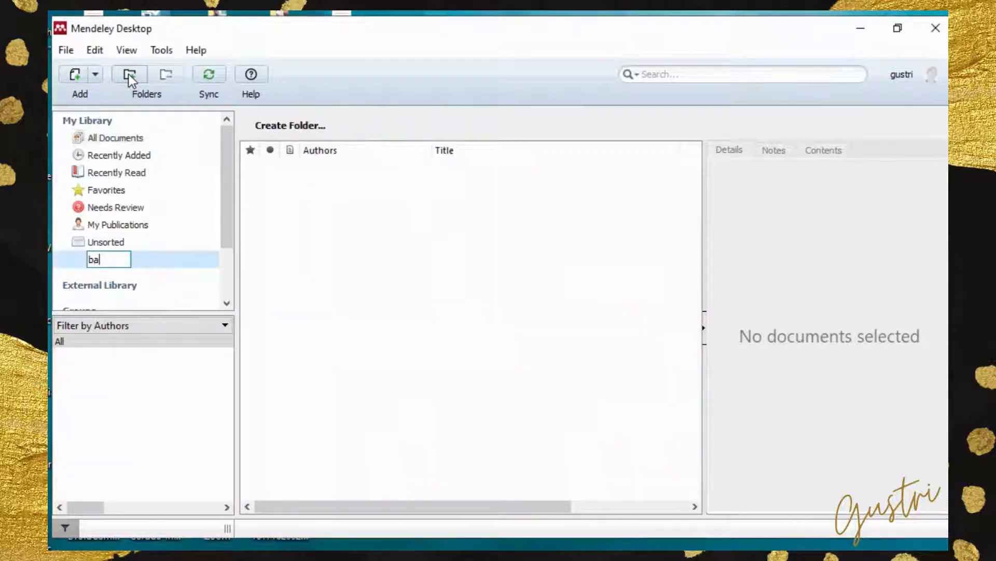
pyautogui.press('BackSpace')
pyautogui.press('BackSpace')
pyautogui.write('BANK')
pyautogui.press('Return')
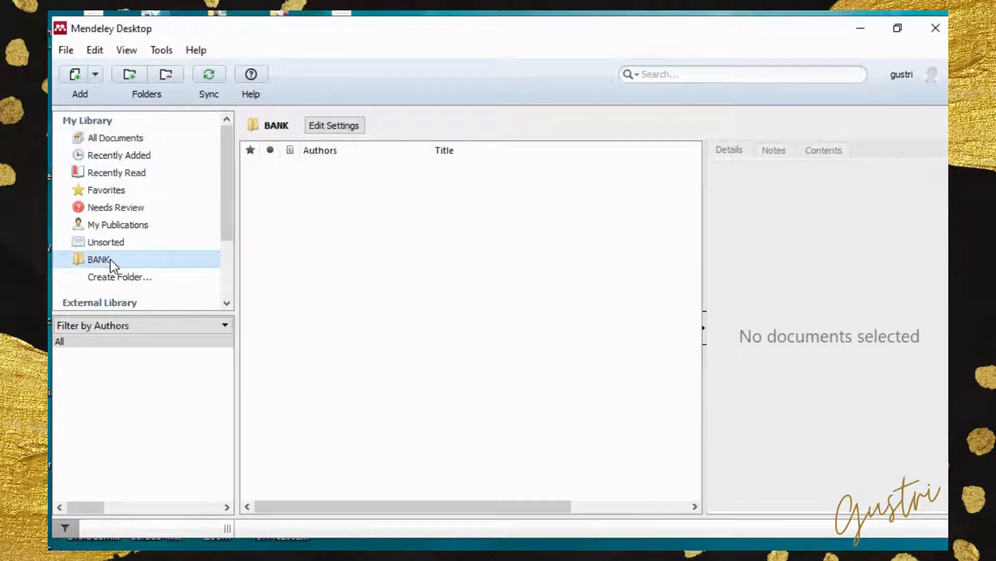
# - Search all documents for "BANK", file the first three results in the BANK folder, and open that folder
pyautogui.click(127, 138)
pyautogui.click(671, 67)
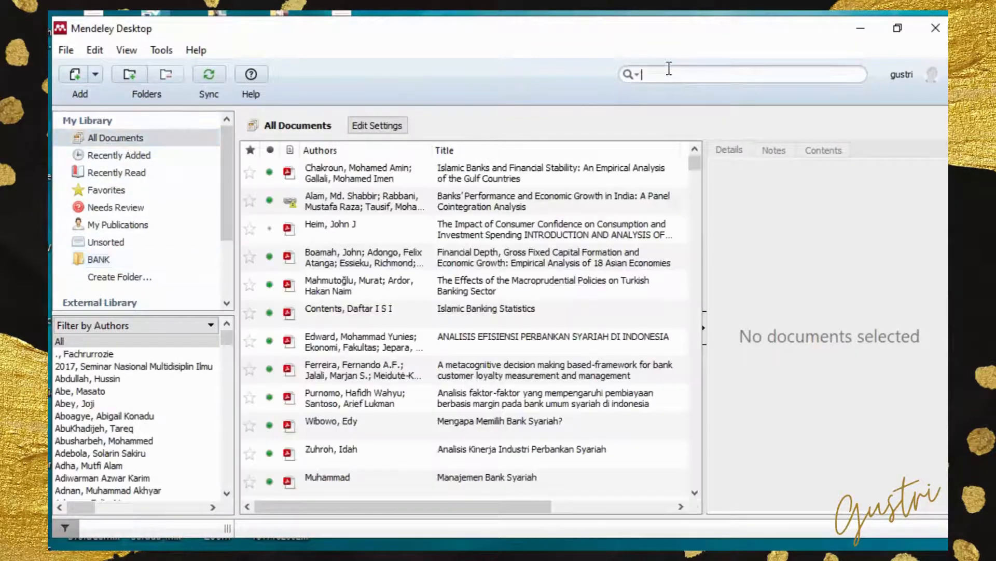
pyautogui.write('BANK')
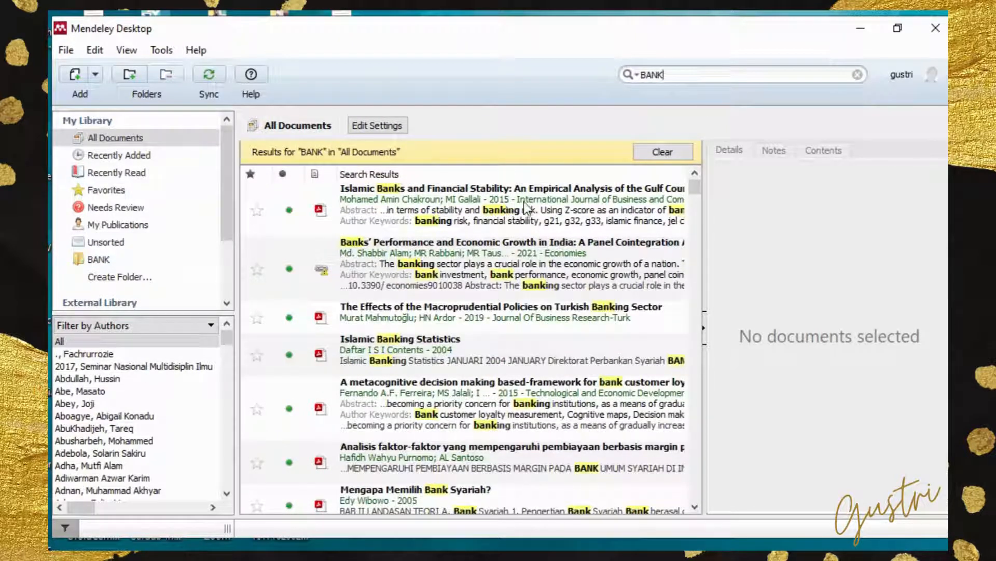
pyautogui.moveTo(501, 207); pyautogui.dragTo(103, 258)
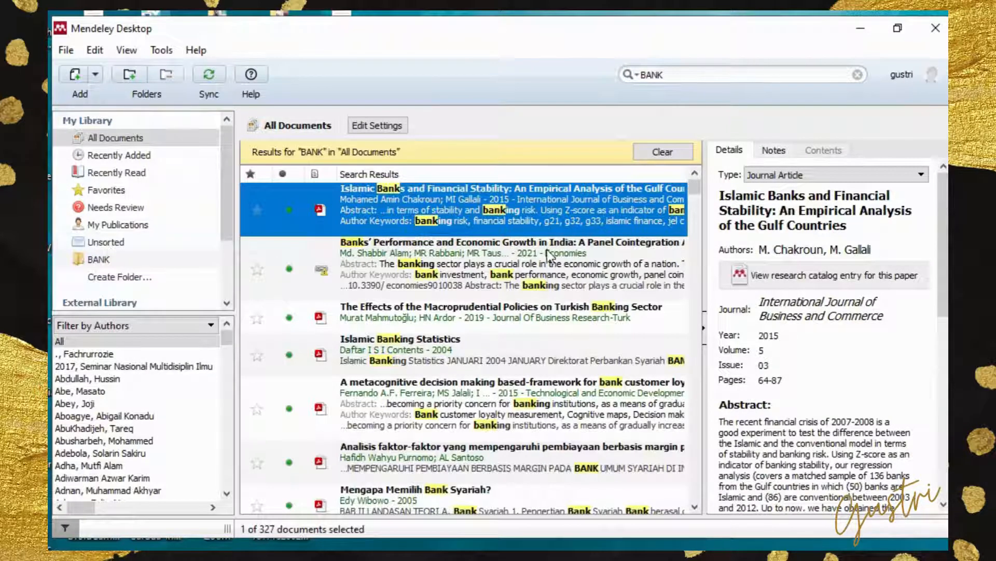
pyautogui.moveTo(550, 259); pyautogui.dragTo(103, 260)
pyautogui.click(567, 321)
pyautogui.moveTo(567, 322); pyautogui.dragTo(119, 262)
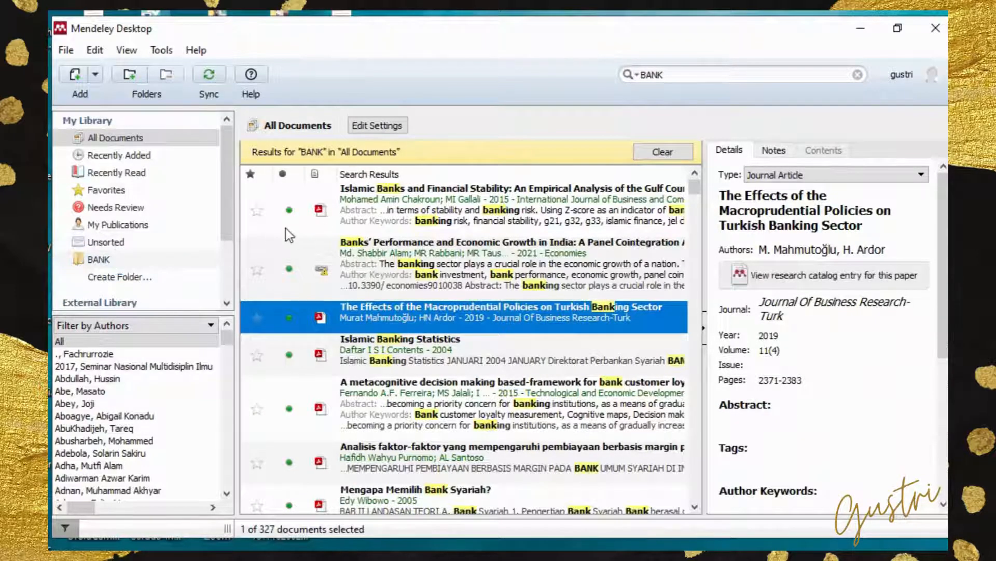
pyautogui.click(104, 260)
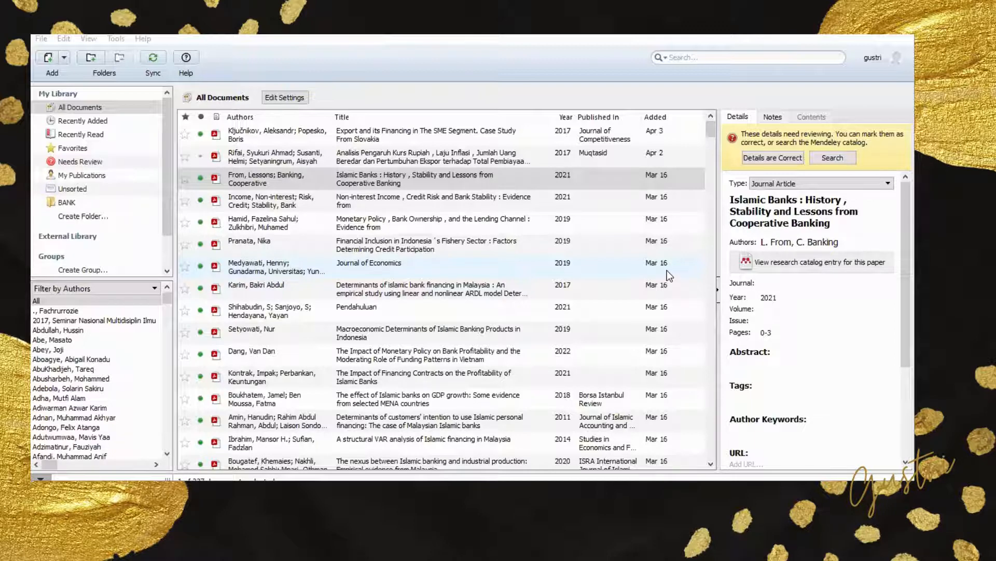
# - Examine the details of the paper "Export and its Financing in The SME Segment. Case Study From Slovakia", including keywords, catalog IDs and files
pyautogui.click(374, 141)
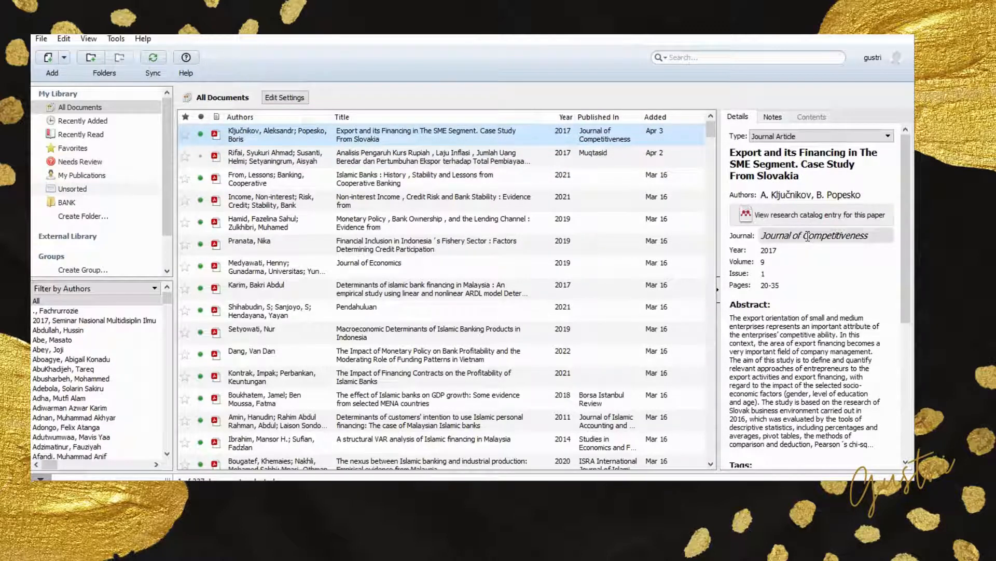
pyautogui.scroll(-3, 783, 315)
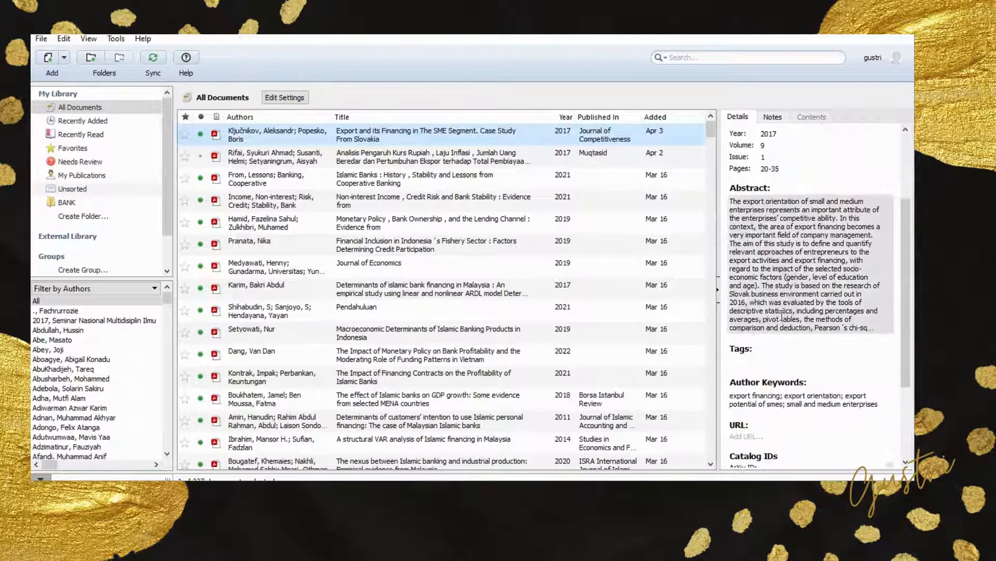
pyautogui.scroll(-3, 783, 314)
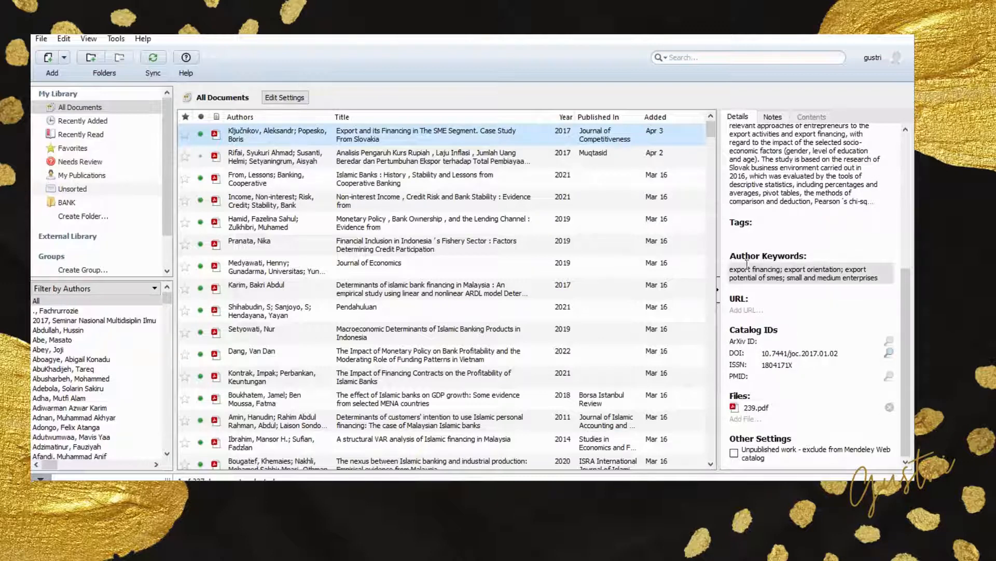
# - Open the PDF of the 2021 paper on non-interest income, credit risk and bank stability, and mark its details as correct
pyautogui.click(379, 201)
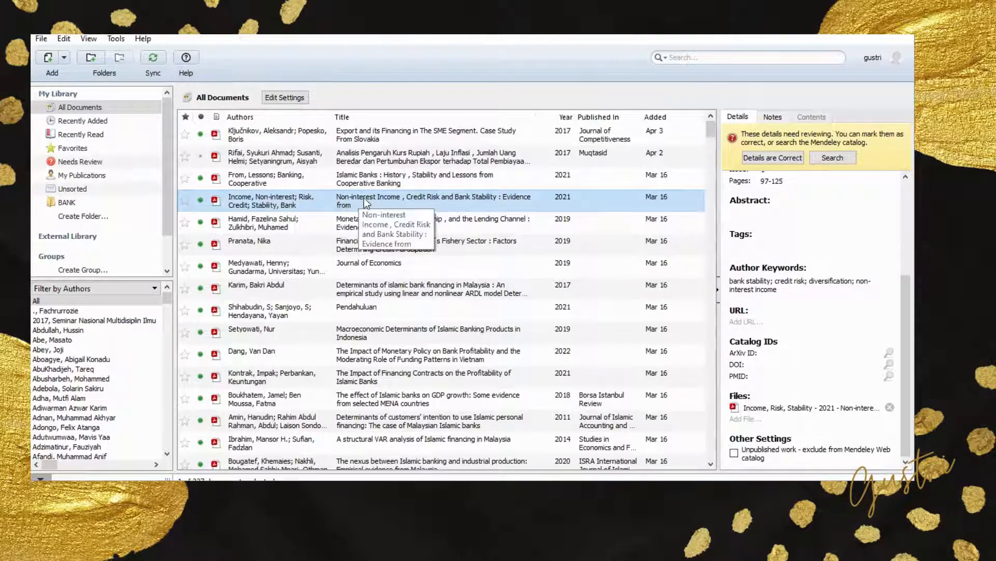
pyautogui.doubleClick(364, 198)
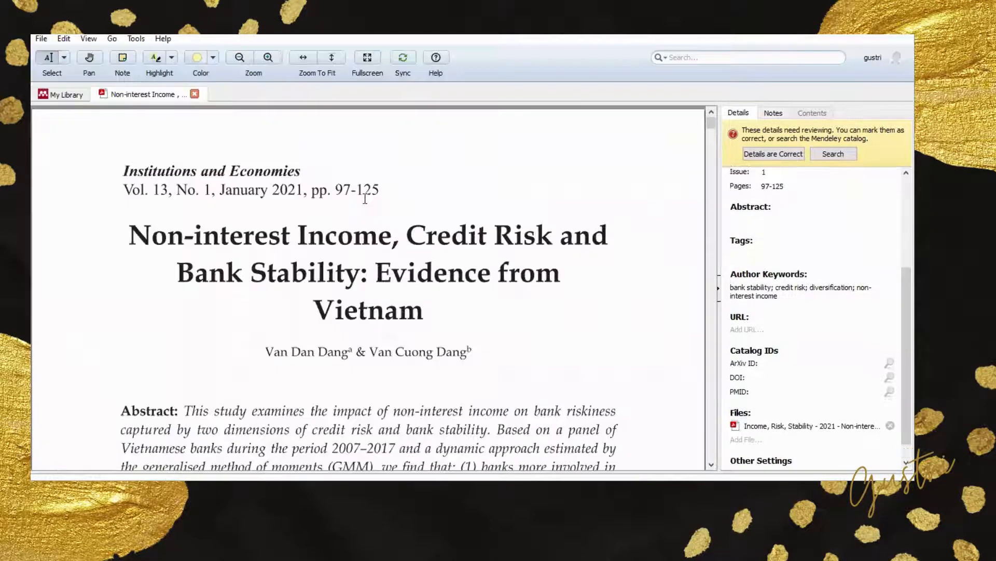
pyautogui.click(780, 155)
pyautogui.scroll(3, 789, 214)
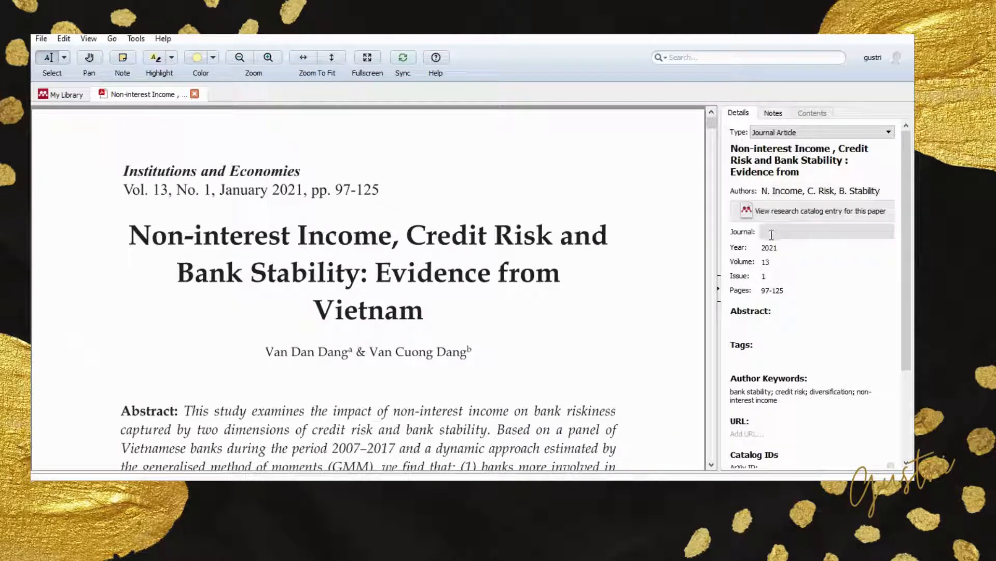
# - Check the paper's author entries and the available document types, choosing Journal Article as the type
pyautogui.click(794, 189)
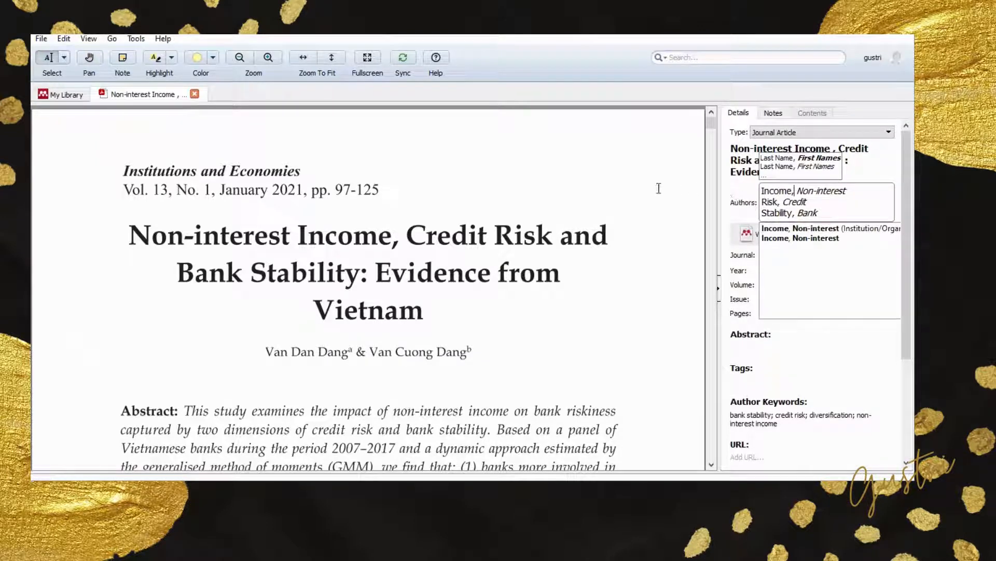
pyautogui.click(615, 188)
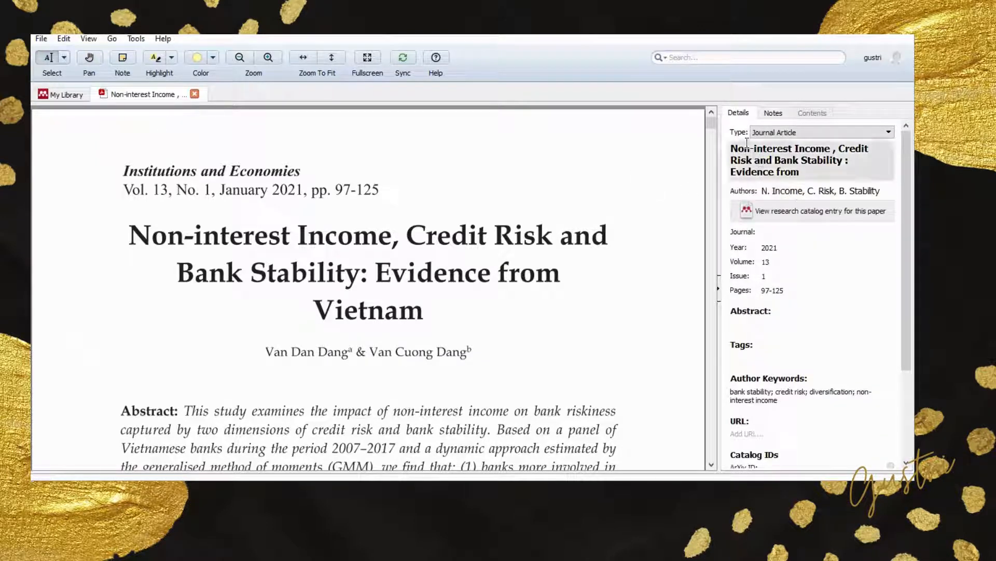
pyautogui.click(885, 136)
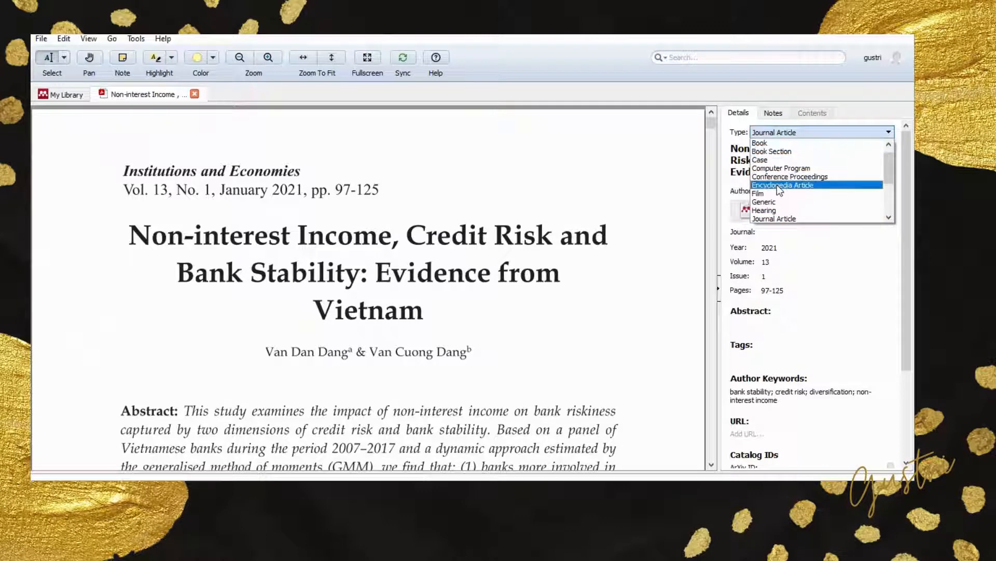
pyautogui.click(785, 219)
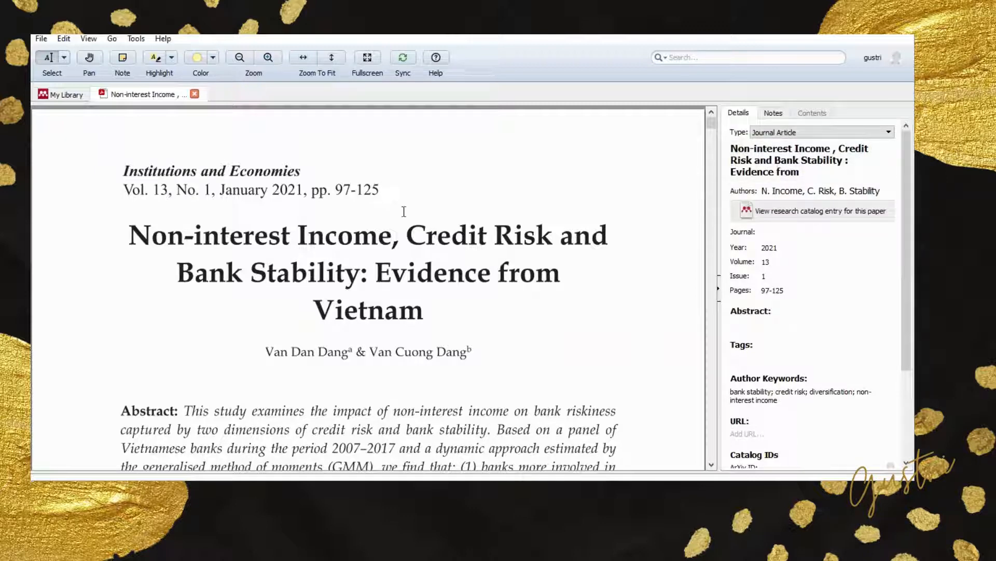
# - Replace the title in the details with "Non-interest Income, Credit Risk and Bank Stability: Evidence from Vietnam", copied from the PDF's first page
pyautogui.moveTo(129, 233); pyautogui.dragTo(418, 312)
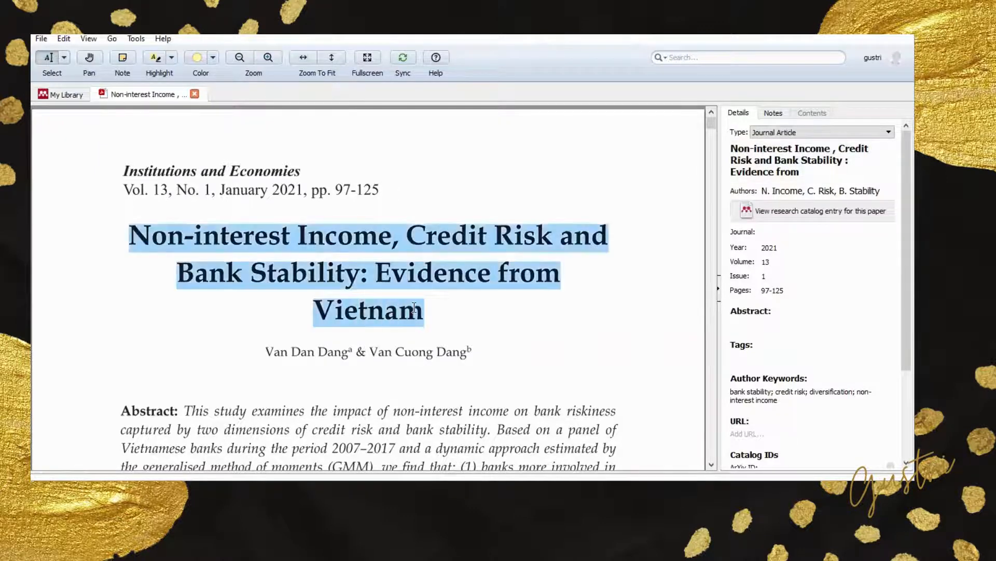
pyautogui.rightClick(415, 311)
pyautogui.click(444, 351)
pyautogui.click(747, 161)
pyautogui.moveTo(731, 147); pyautogui.dragTo(769, 181)
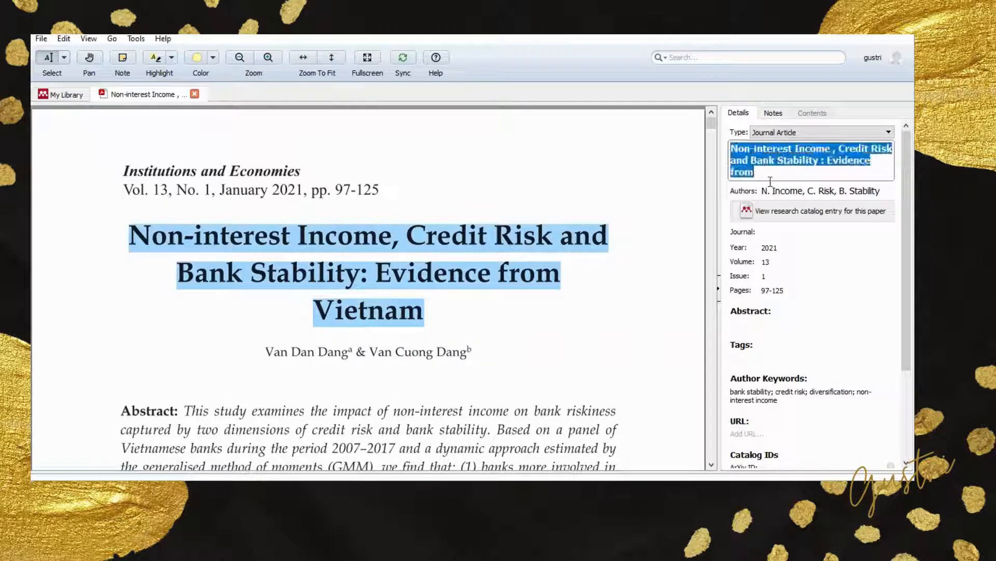
pyautogui.hotkey('ctrl', 'v')
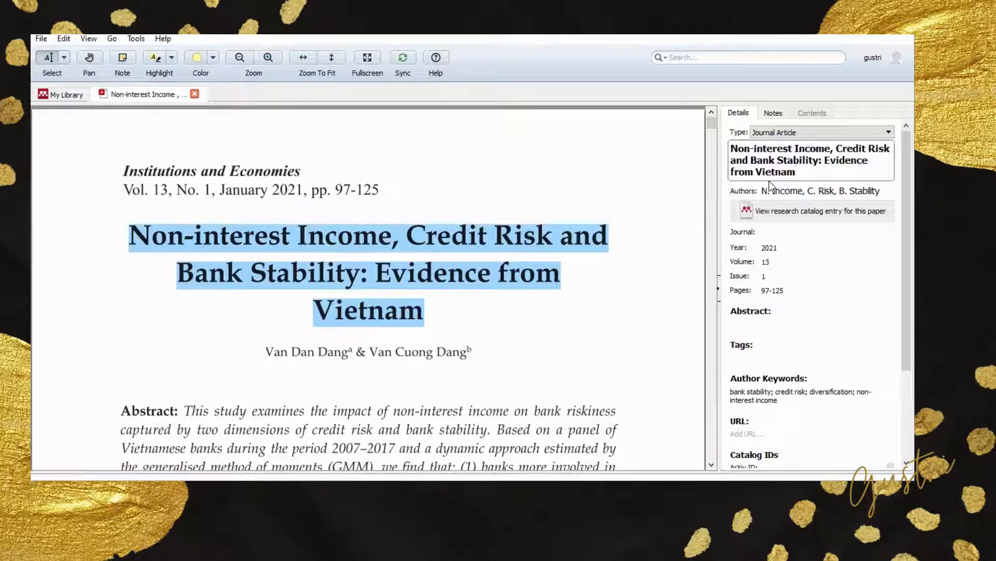
pyautogui.click(582, 319)
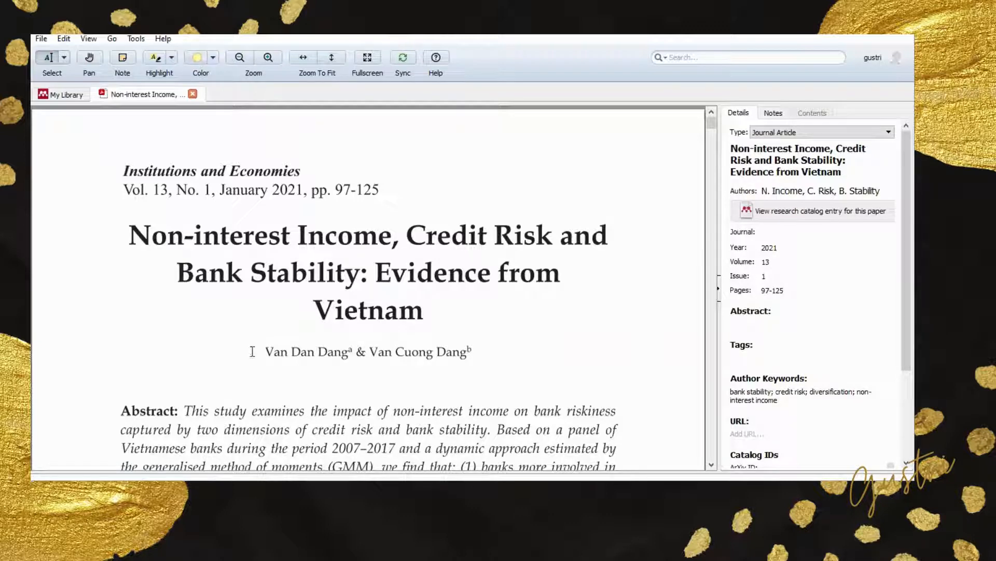
# - Replace the incorrect author entries in the details with the first author's name, copied from the PDF's first page
pyautogui.moveTo(265, 354); pyautogui.dragTo(348, 353)
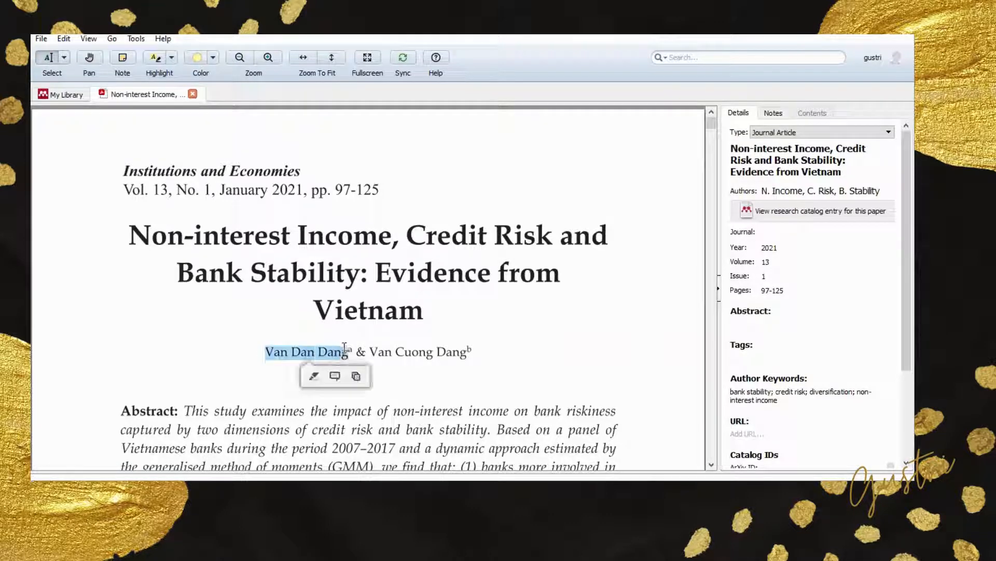
pyautogui.click(799, 192)
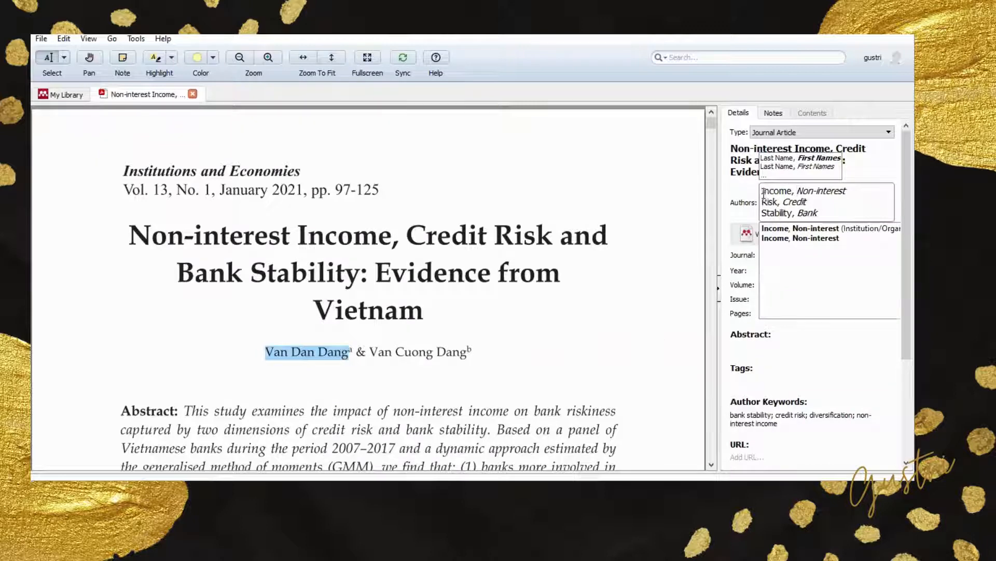
pyautogui.moveTo(762, 190); pyautogui.dragTo(846, 213)
pyautogui.hotkey('ctrl', 'v')
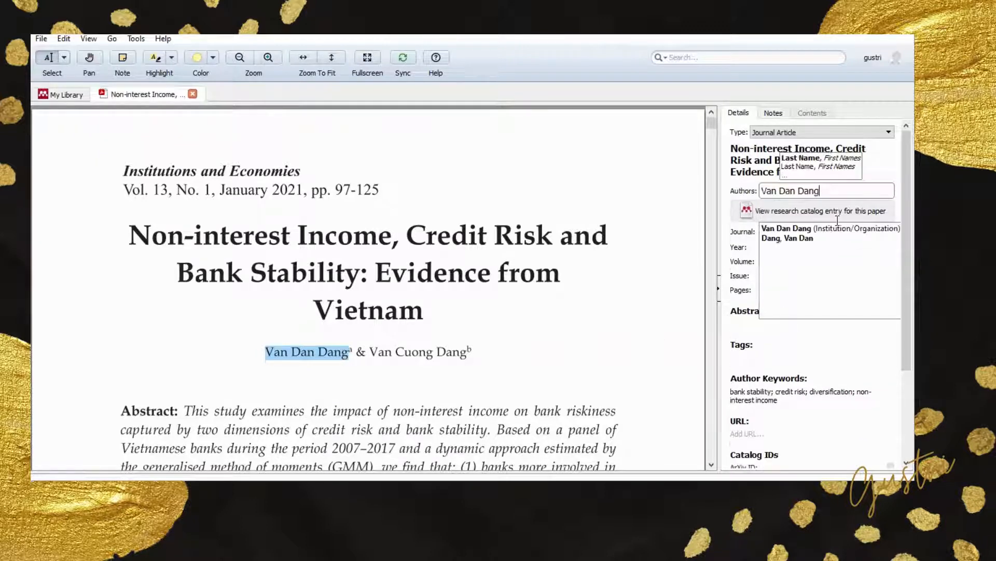
pyautogui.press('Return')
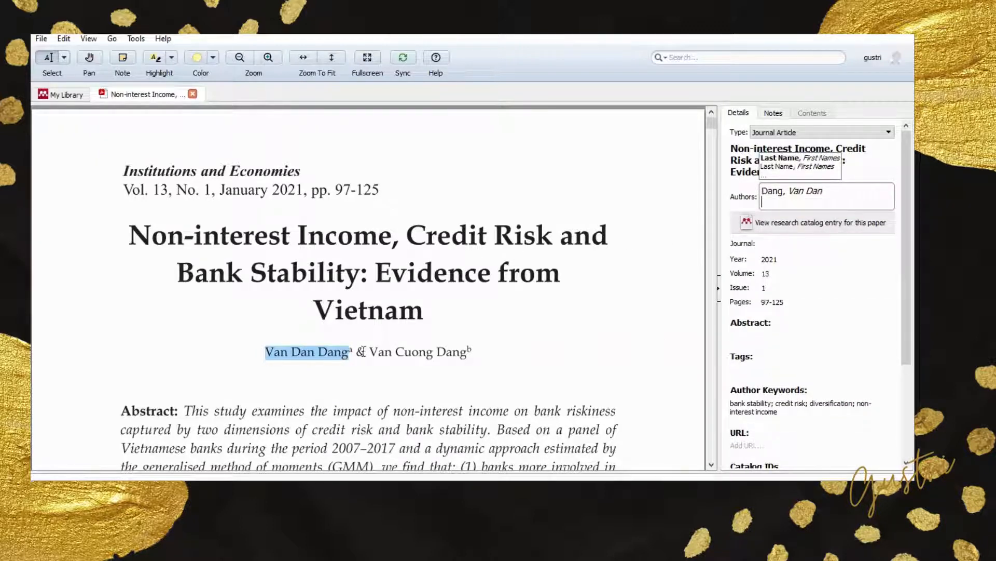
# - Add the second author's name from the PDF's first page on a new line in the paper's author list
pyautogui.moveTo(371, 352); pyautogui.dragTo(467, 355)
pyautogui.click(769, 192)
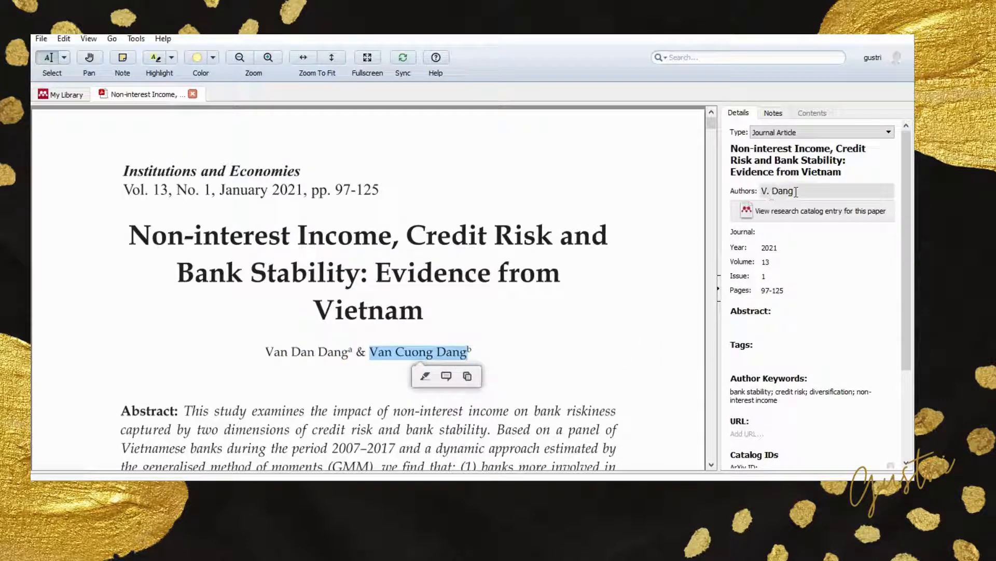
pyautogui.click(828, 192)
pyautogui.press('Return')
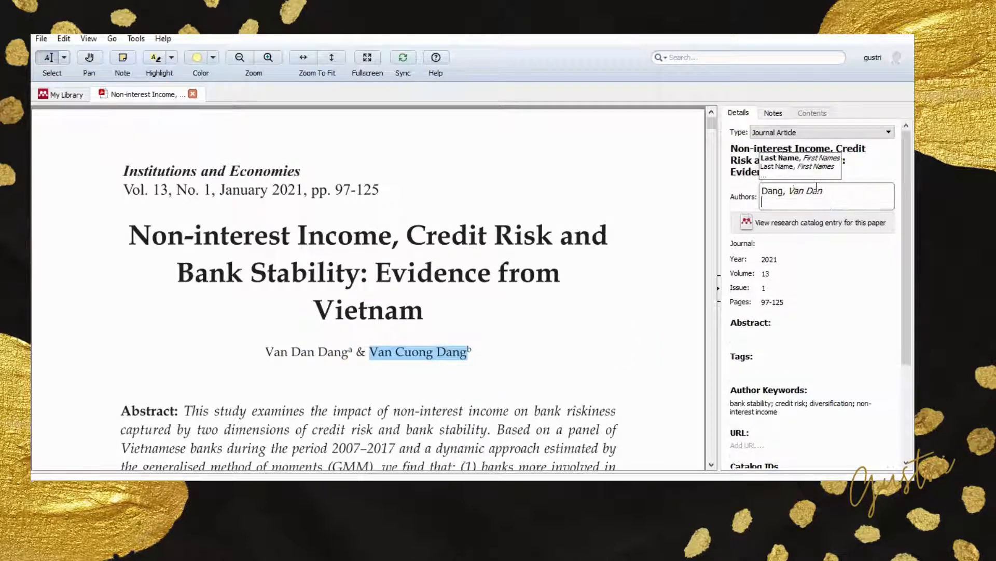
pyautogui.hotkey('ctrl', 'v')
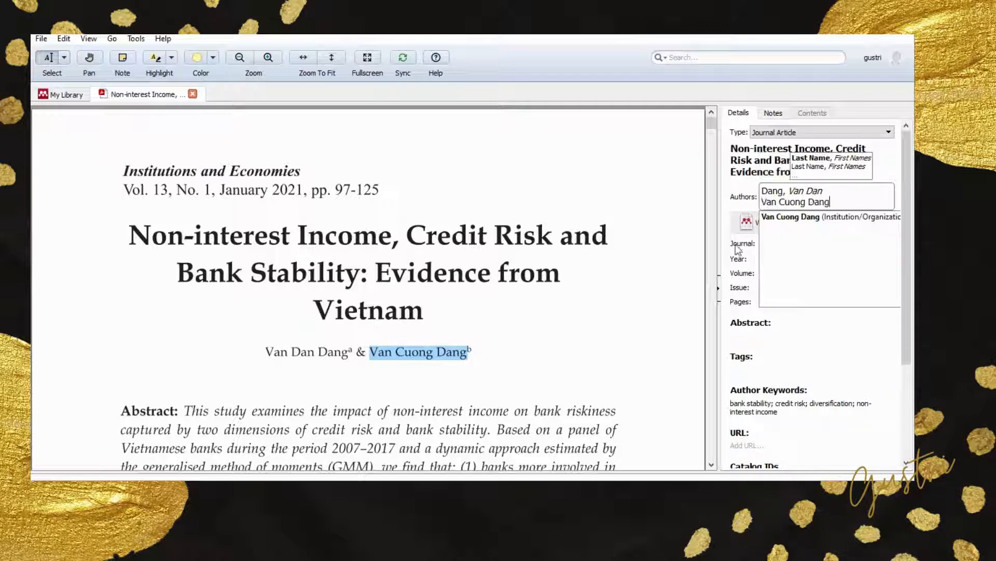
pyautogui.click(724, 213)
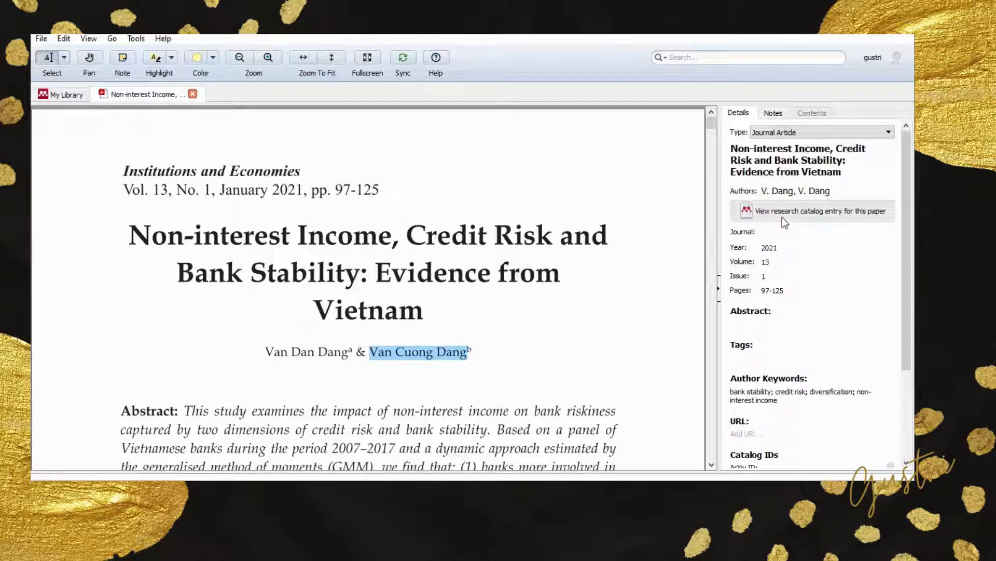
# - Set the journal to "Institutions and Economies", copied from the PDF's heading, and enter 2021 as the year
pyautogui.click(781, 231)
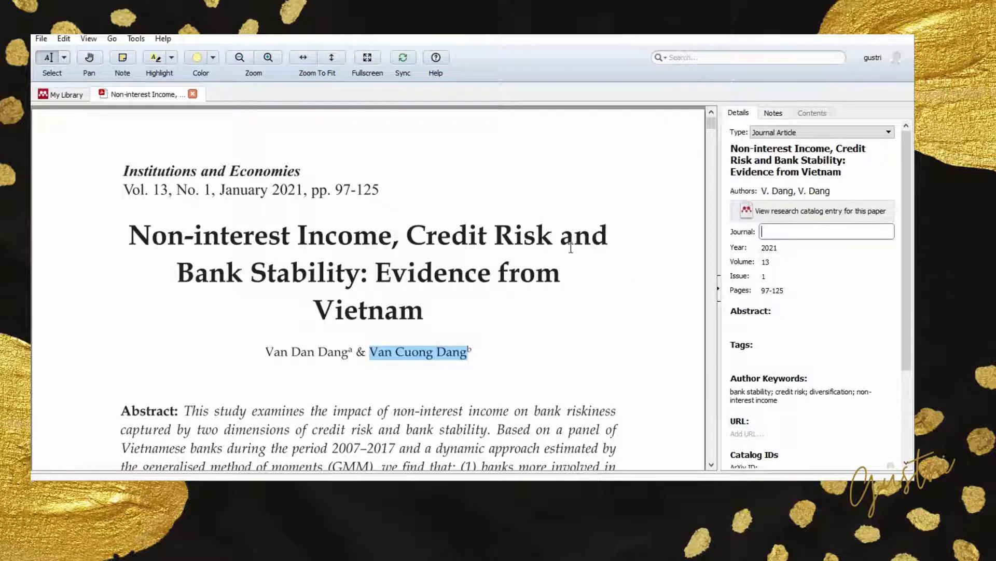
pyautogui.click(124, 173)
pyautogui.moveTo(125, 173); pyautogui.dragTo(301, 174)
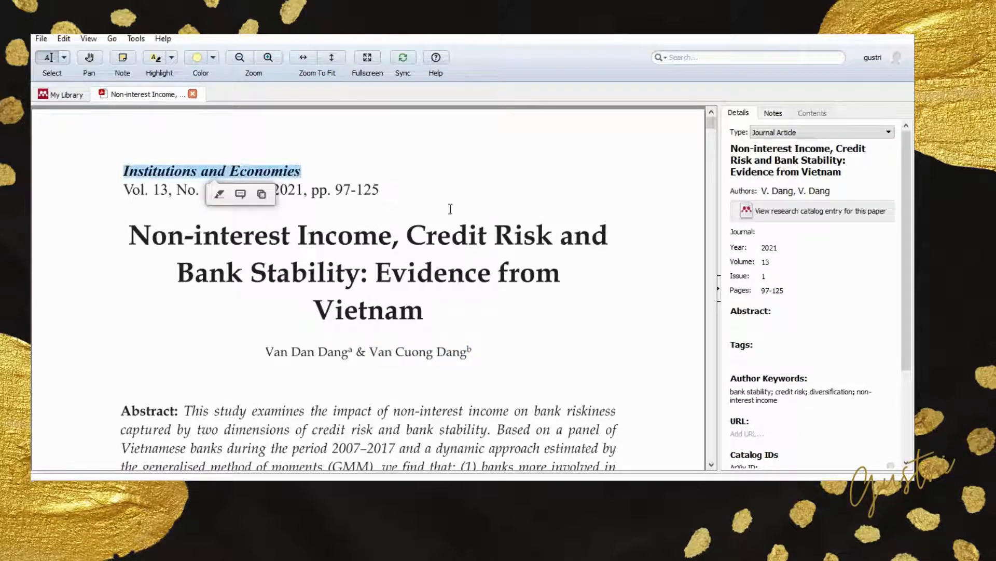
pyautogui.click(754, 232)
pyautogui.hotkey('ctrl', 'v')
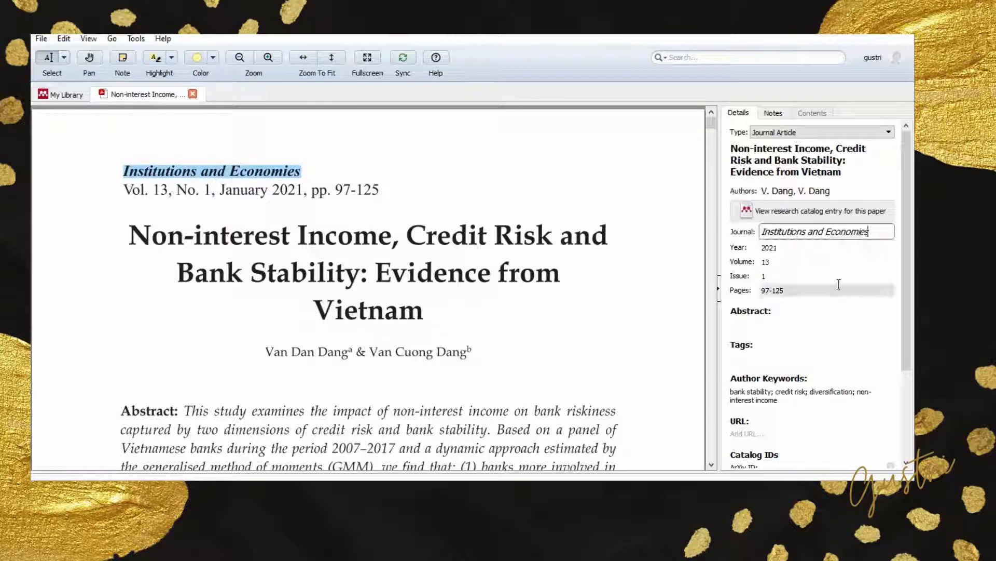
pyautogui.click(808, 254)
pyautogui.write('2021')
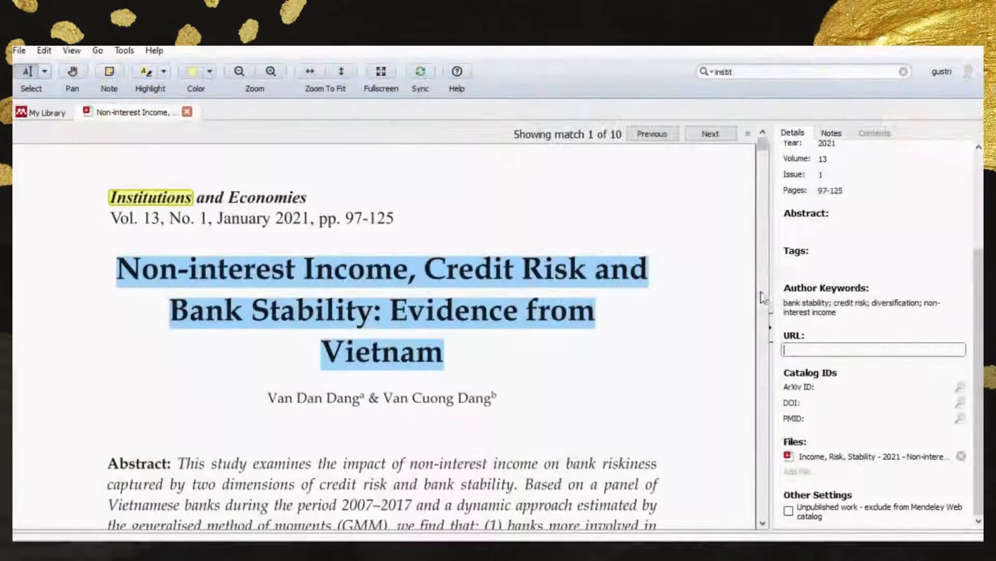
# - Check the paper's URL and DOI fields and look over the PDF's first page for these details
pyautogui.click(799, 345)
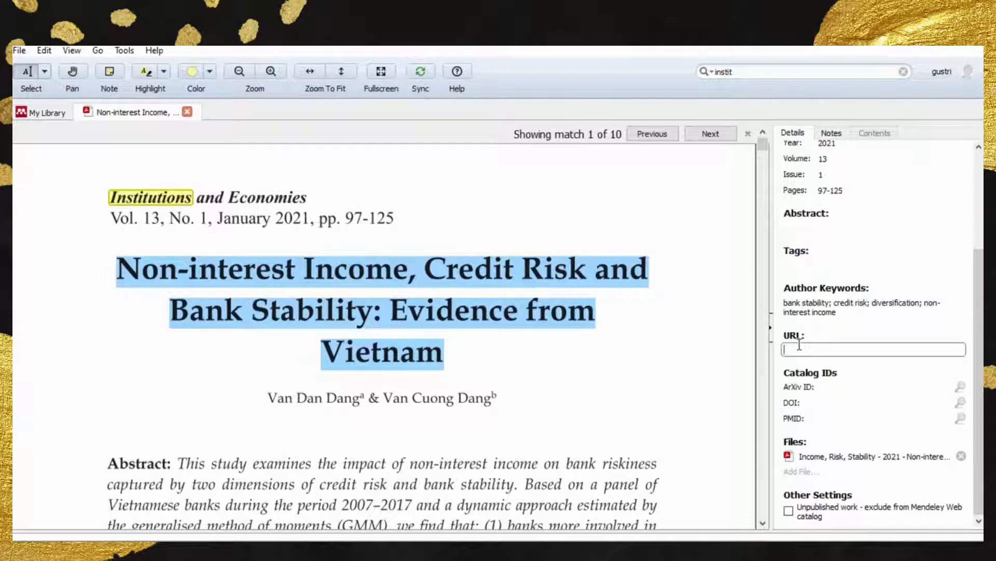
pyautogui.click(813, 403)
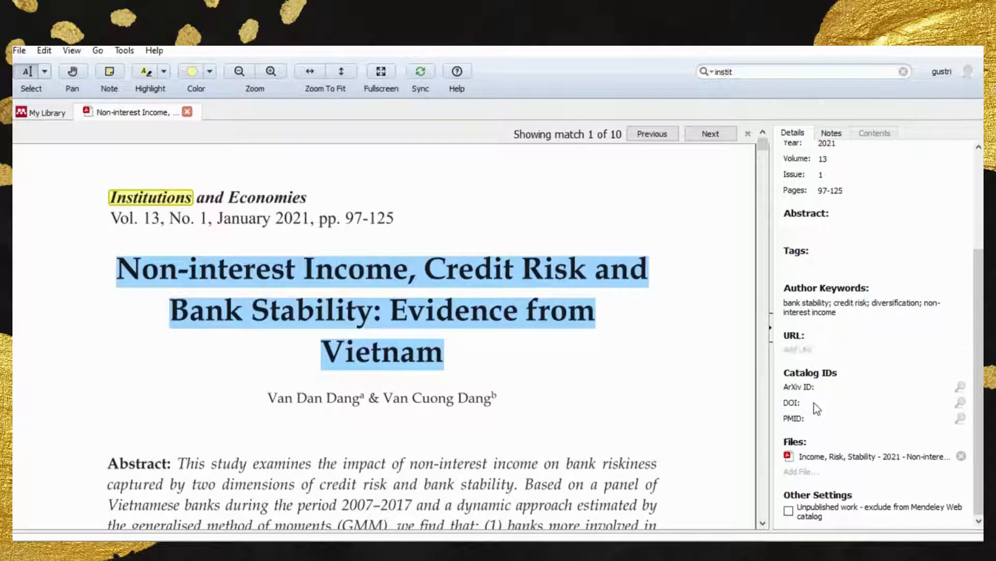
pyautogui.click(463, 235)
pyautogui.scroll(-3, 469, 259)
pyautogui.scroll(-5, 474, 273)
pyautogui.scroll(8, 476, 275)
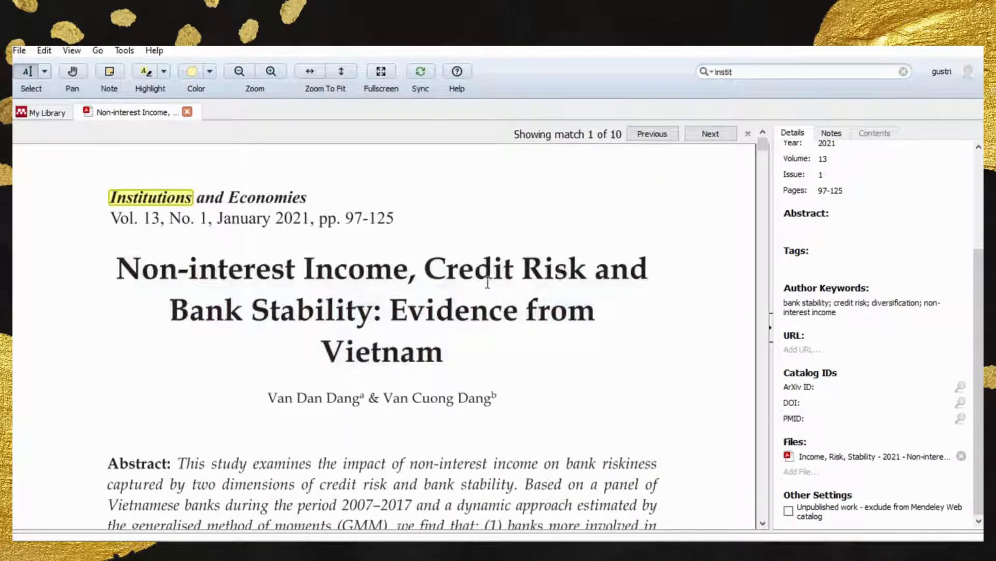
# - Copy the article page's address, ejournal.um.edu.my/index.php/ijie/article/view/22261, from the browser into the paper's URL field in Mendeley
pyautogui.hotkey('alt', 'Tab')
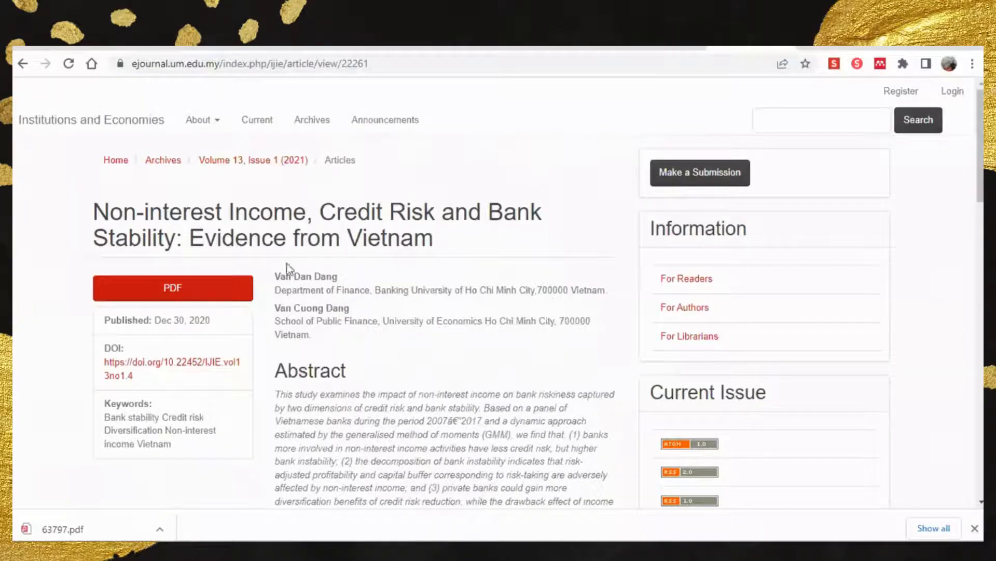
pyautogui.click(226, 61)
pyautogui.rightClick(227, 60)
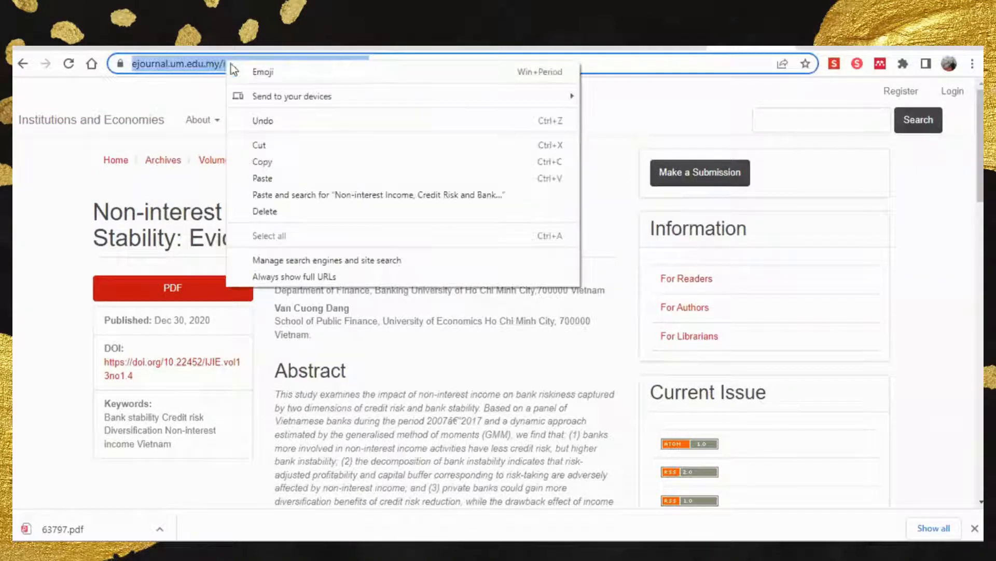
pyautogui.click(280, 160)
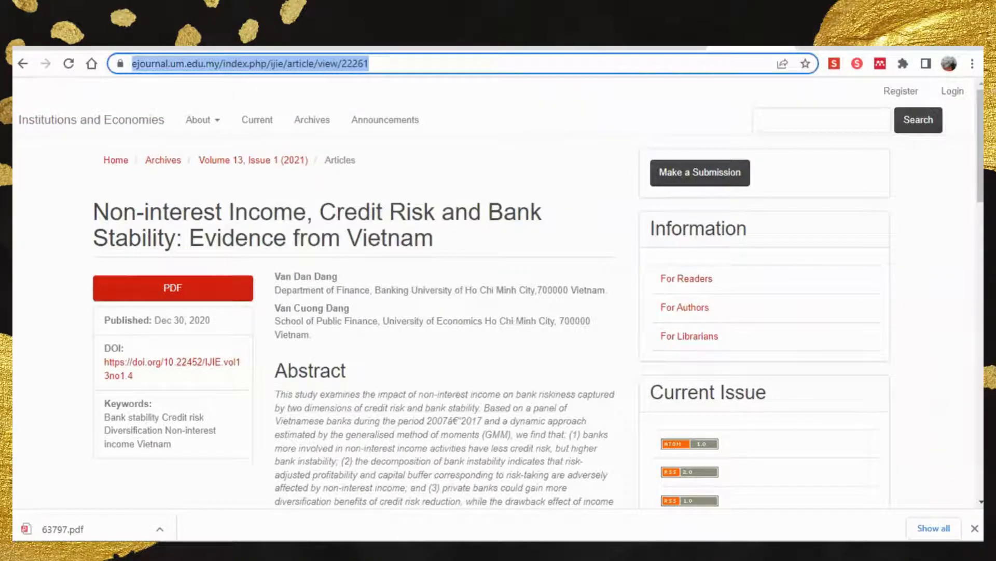
pyautogui.hotkey('alt', 'Tab')
pyautogui.click(809, 350)
pyautogui.rightClick(809, 349)
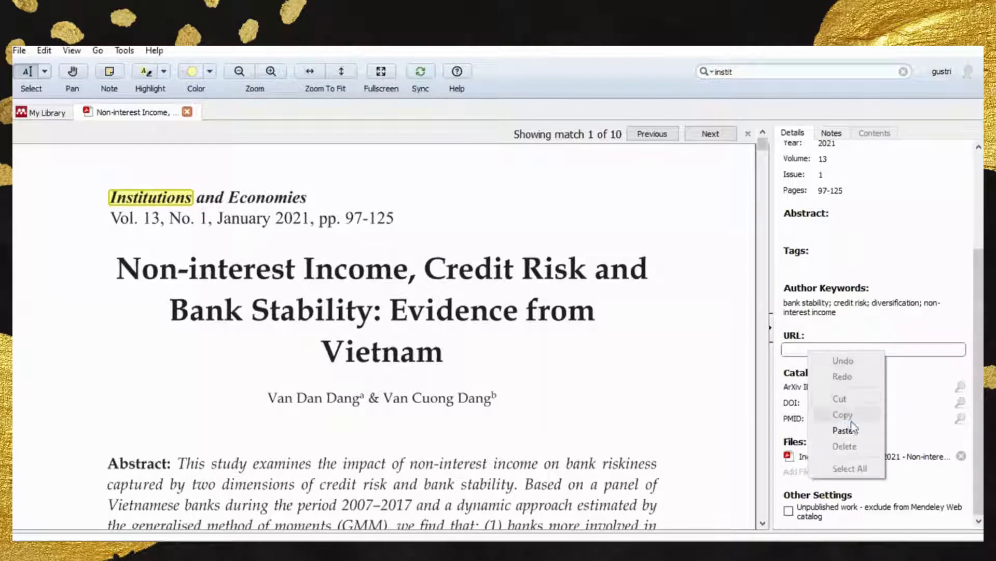
pyautogui.click(850, 431)
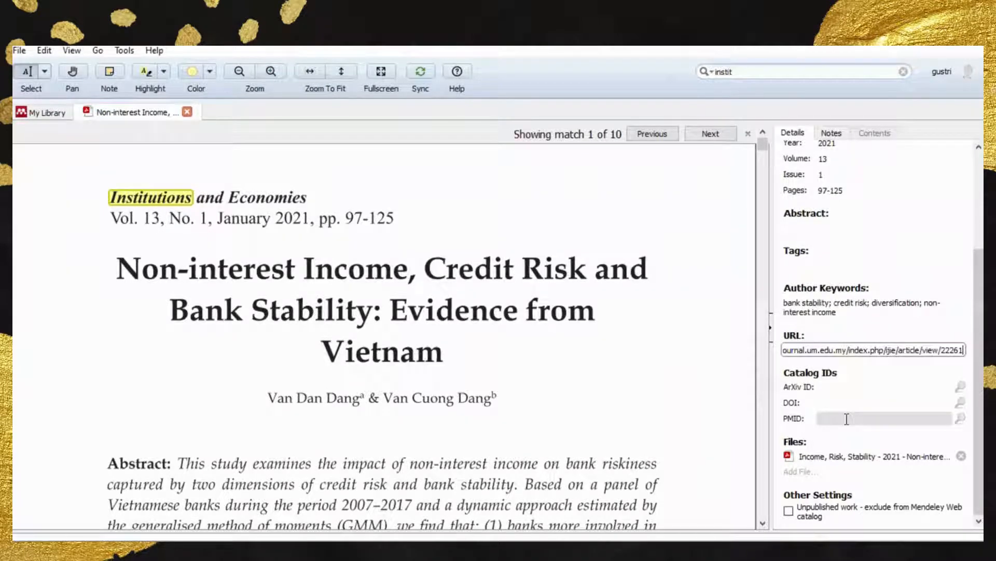
pyautogui.click(846, 403)
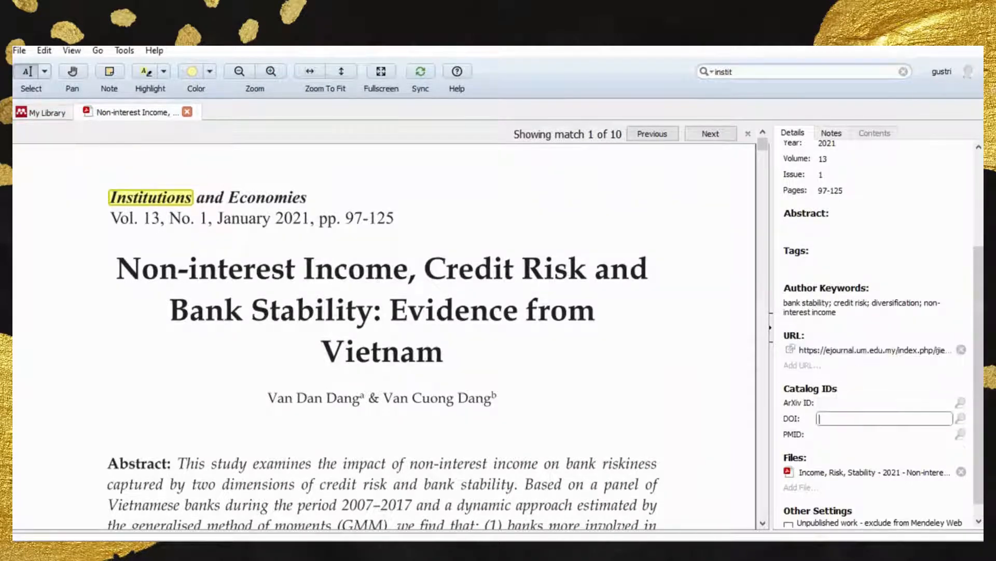
pyautogui.hotkey('alt', 'Tab')
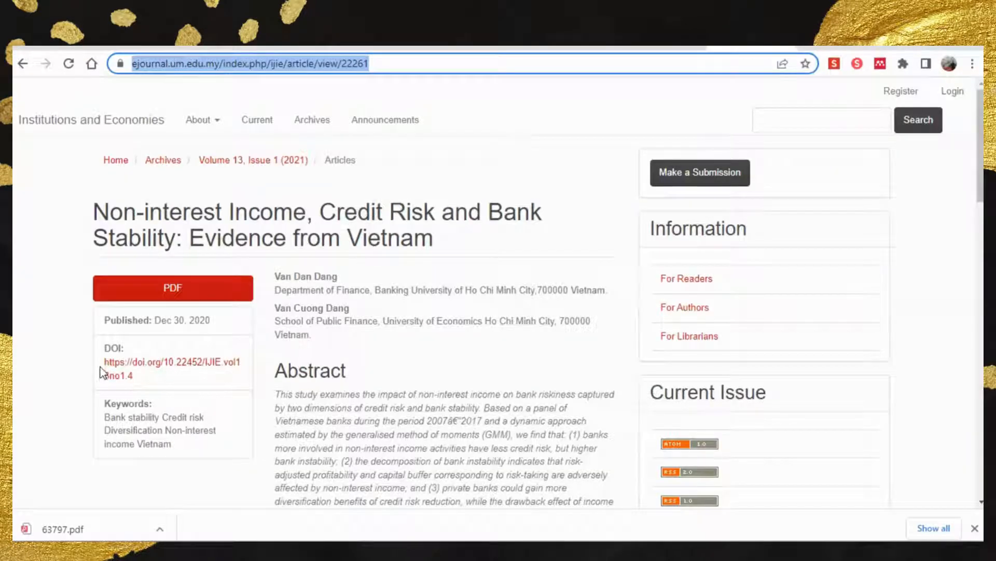
pyautogui.moveTo(99, 363); pyautogui.dragTo(134, 377)
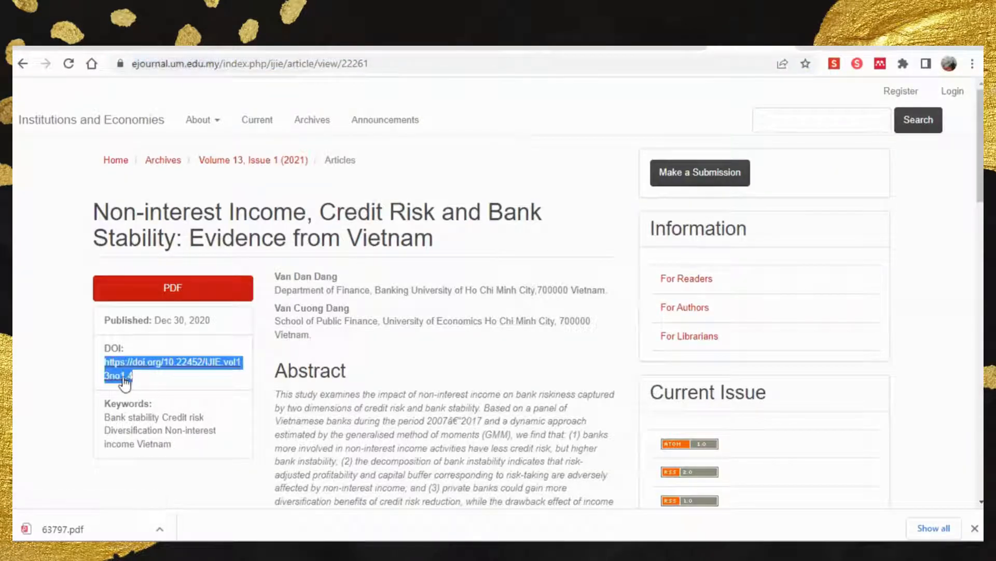
pyautogui.rightClick(119, 379)
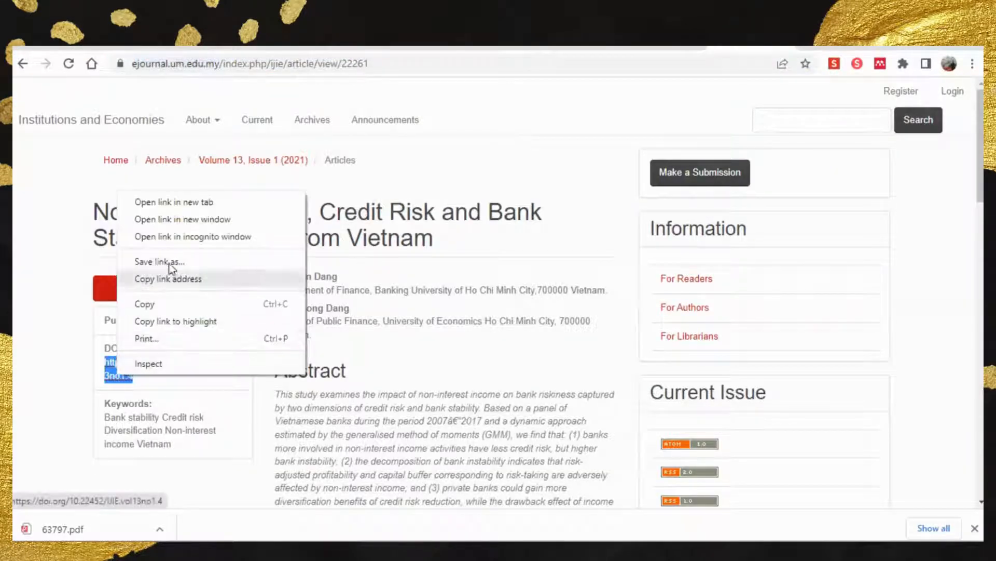
pyautogui.click(166, 302)
pyautogui.hotkey('alt', 'Tab')
pyautogui.click(830, 419)
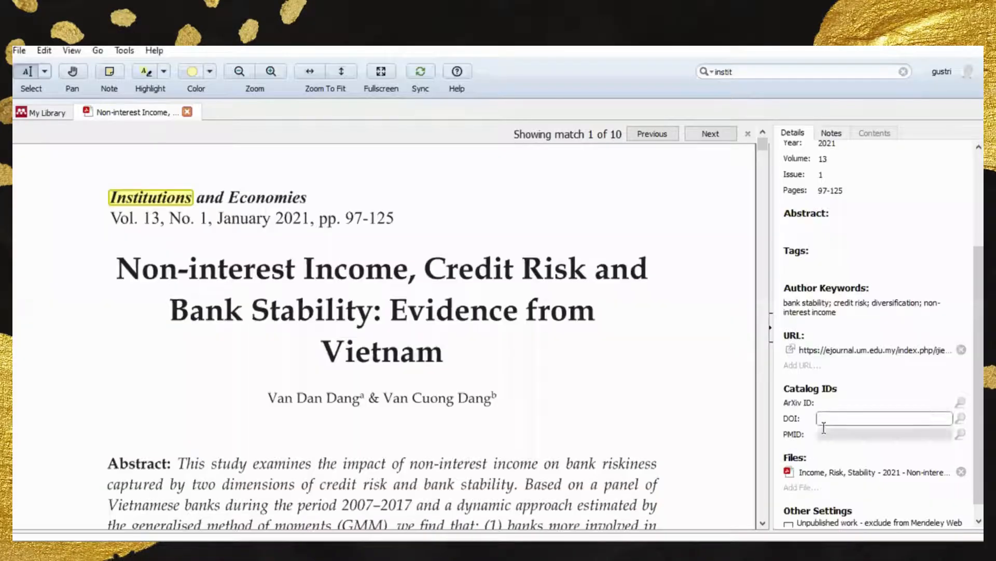
pyautogui.rightClick(830, 423)
pyautogui.click(865, 502)
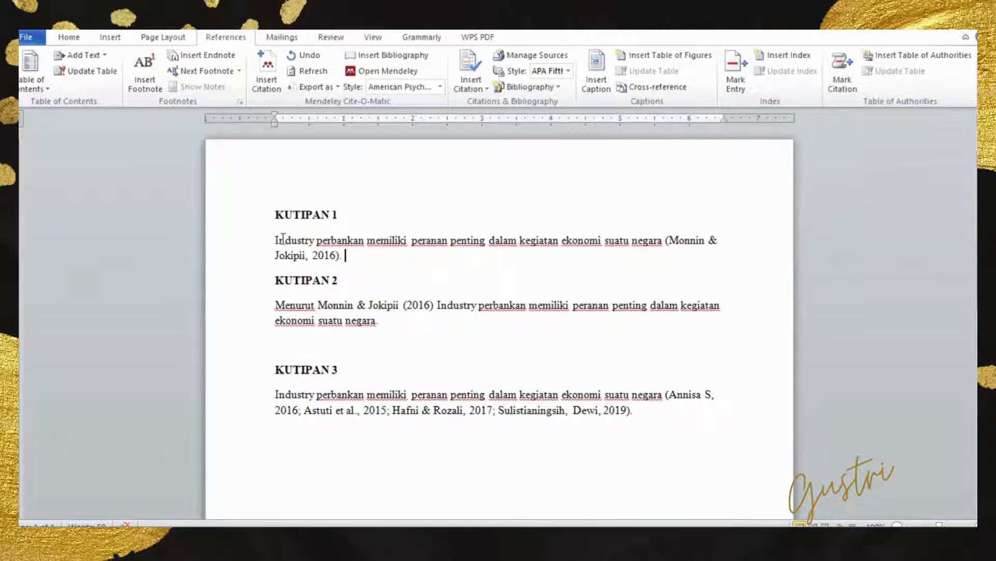
# - In the Word document, insert a Mendeley citation of the 2016 paper "The Impact of Banking Sector Stability on the Real Economy" after the KUTIPAN 1 text
pyautogui.moveTo(275, 239); pyautogui.dragTo(661, 238)
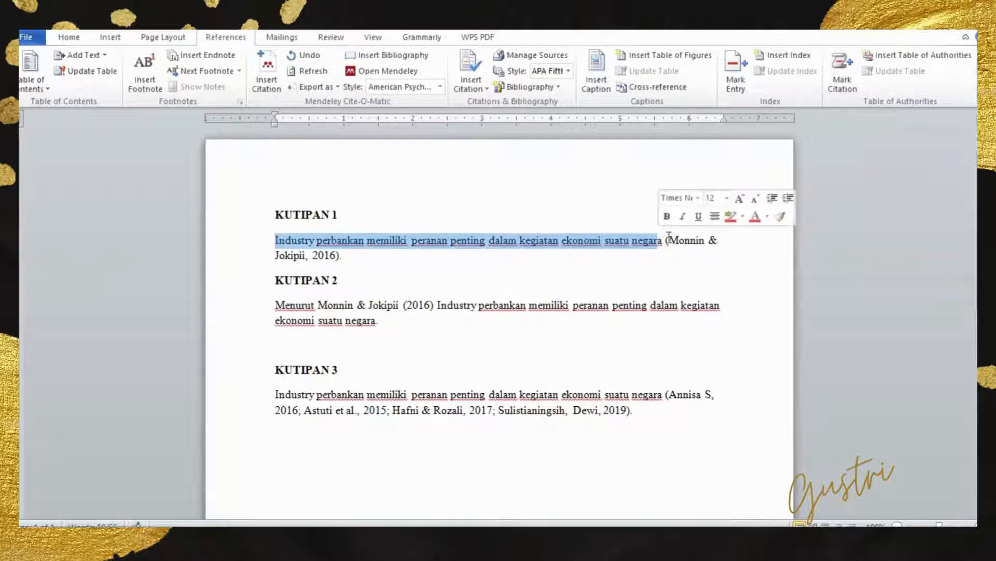
pyautogui.click(670, 239)
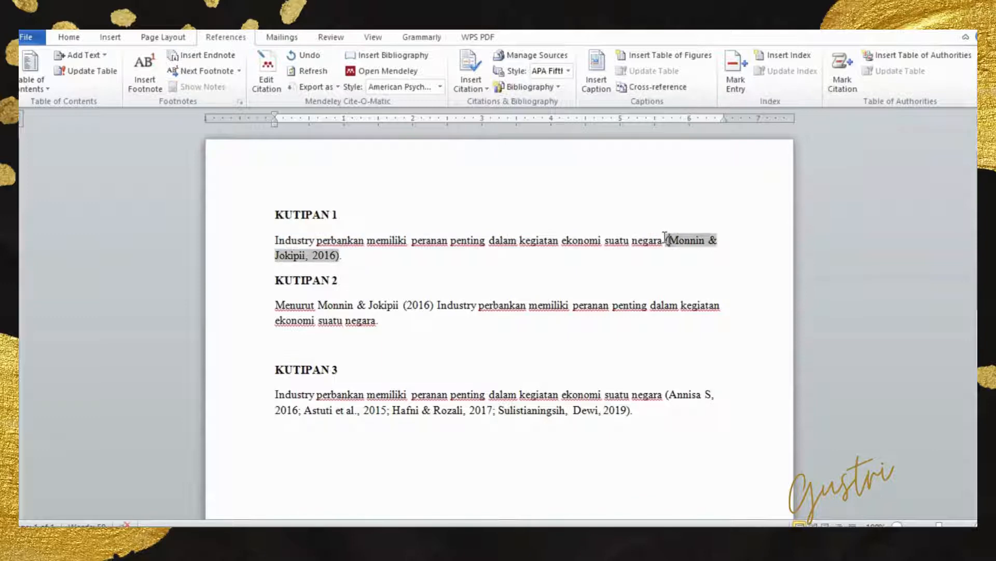
pyautogui.click(655, 254)
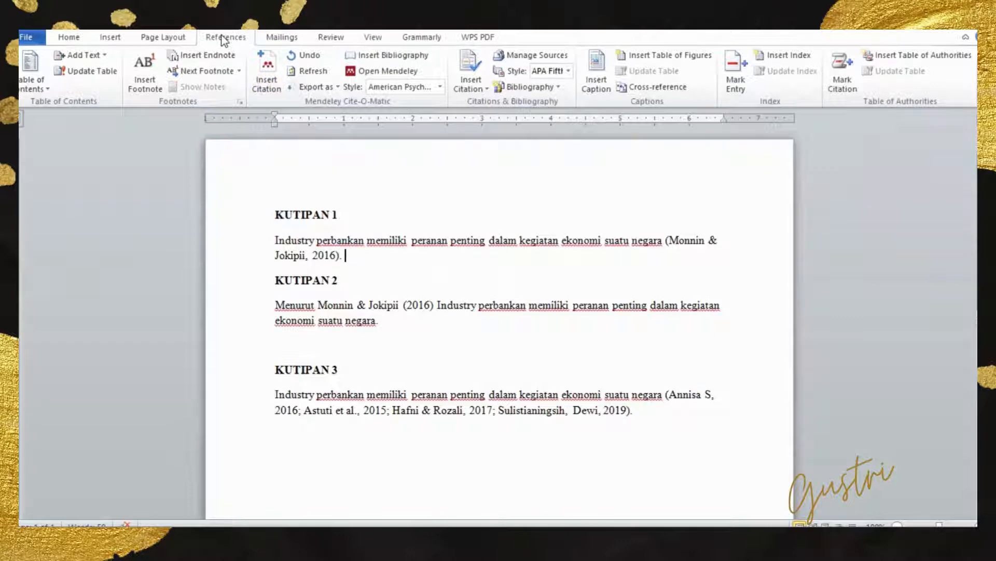
pyautogui.click(267, 69)
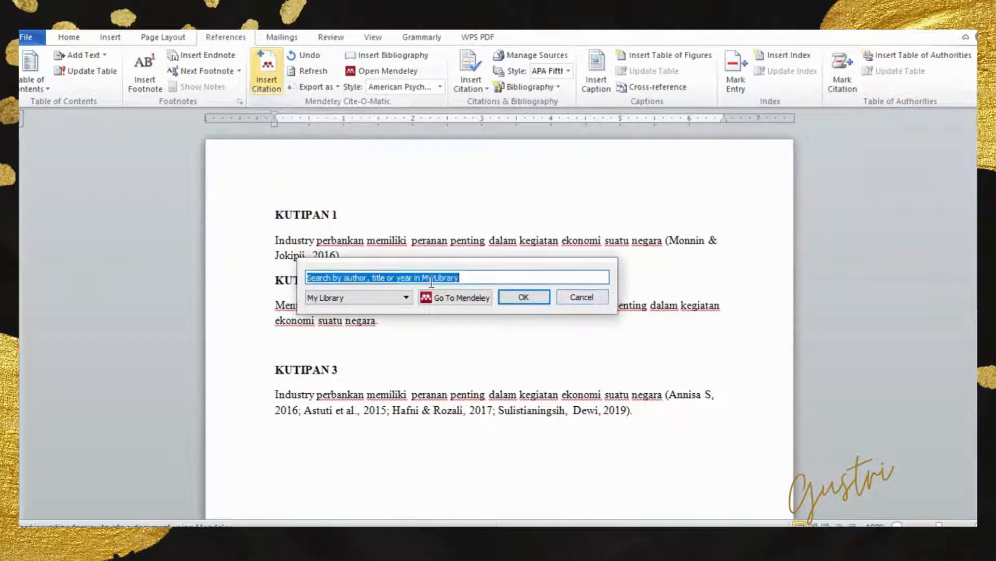
pyautogui.moveTo(432, 258); pyautogui.dragTo(528, 289)
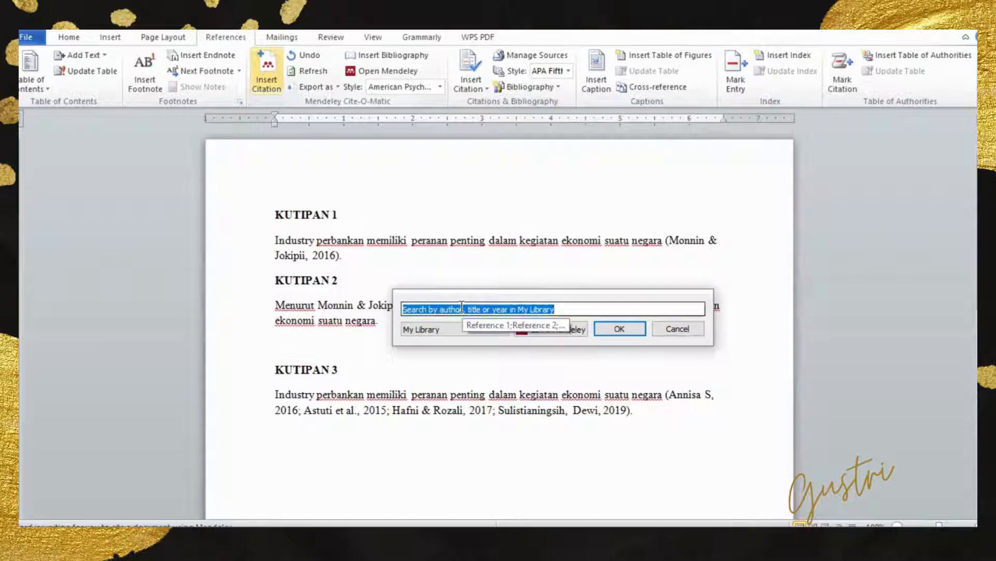
pyautogui.write('monn')
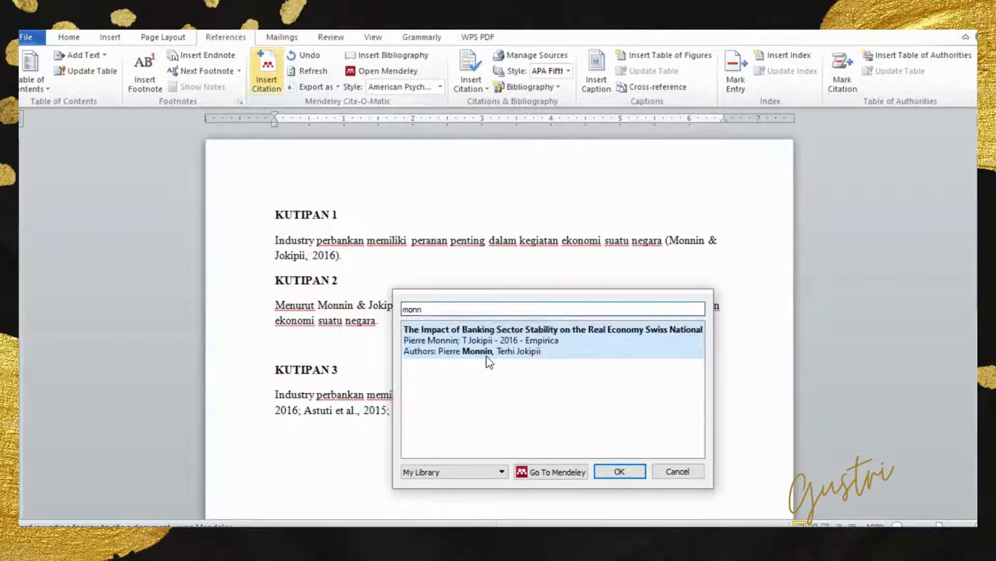
pyautogui.click(493, 354)
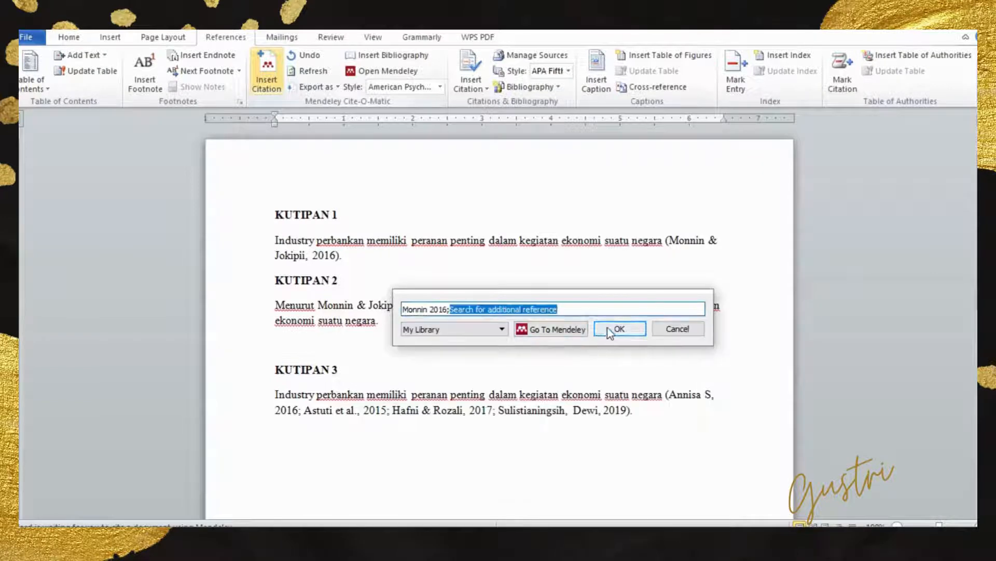
pyautogui.click(610, 328)
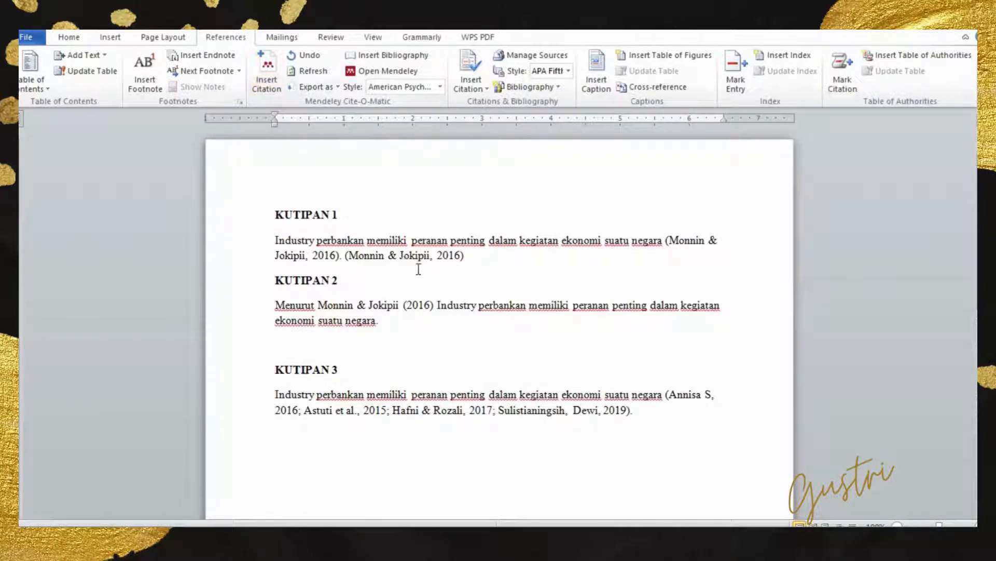
# - Insert another citation of "The Impact of Banking Sector Stability on the Real Economy" after the KUTIPAN 1 text, choosing it from the BANK folder in Mendeley Desktop
pyautogui.click(267, 71)
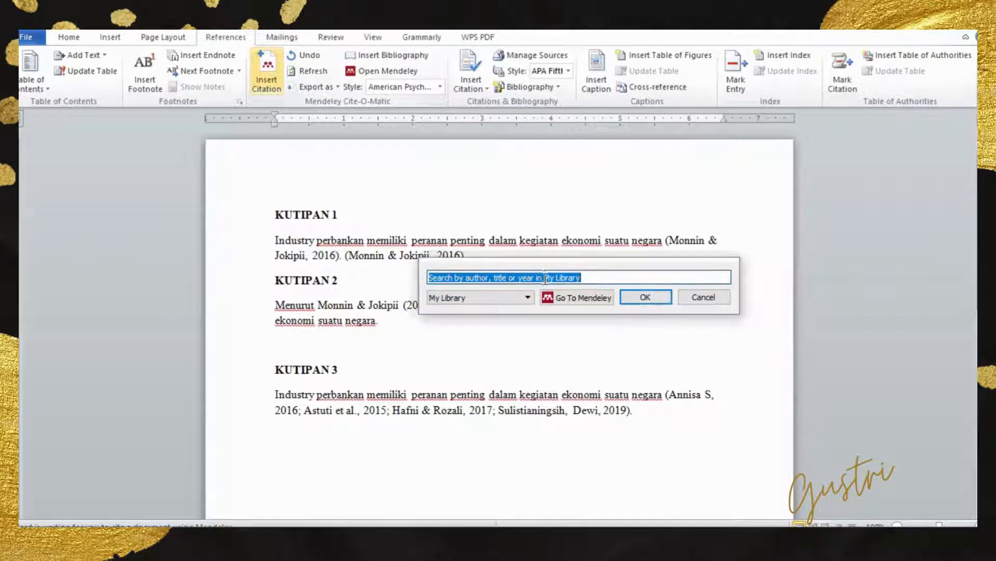
pyautogui.click(575, 297)
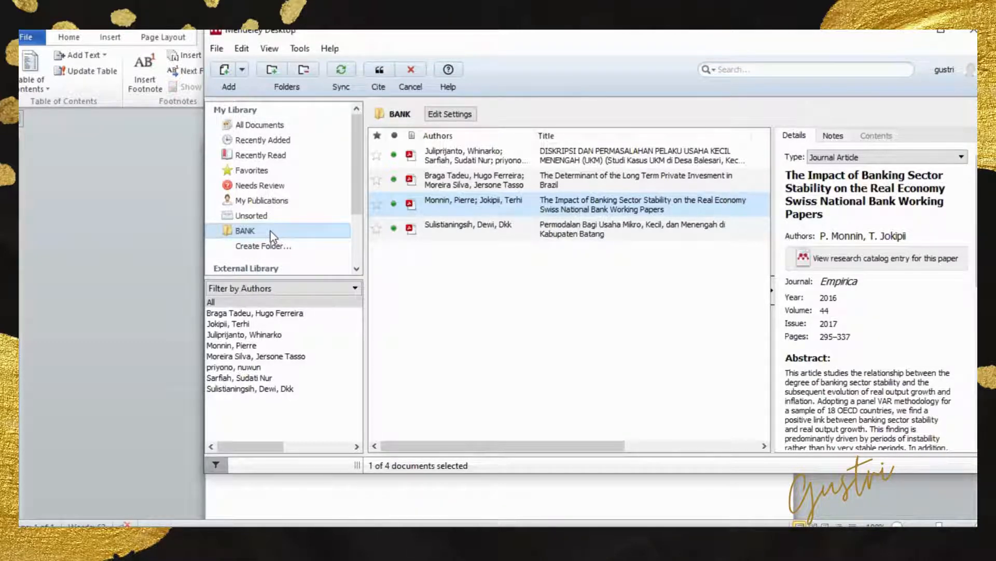
pyautogui.doubleClick(596, 208)
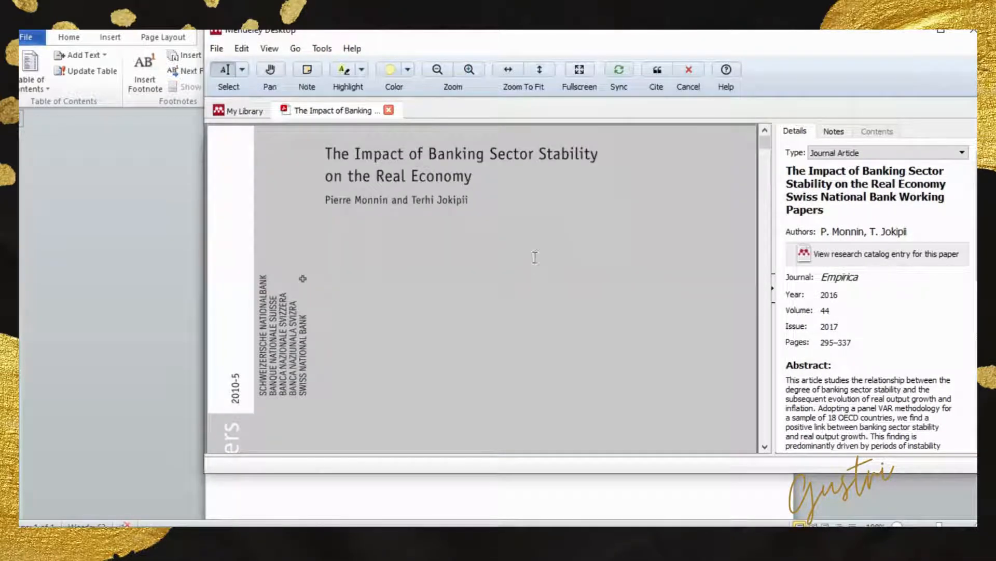
pyautogui.click(658, 70)
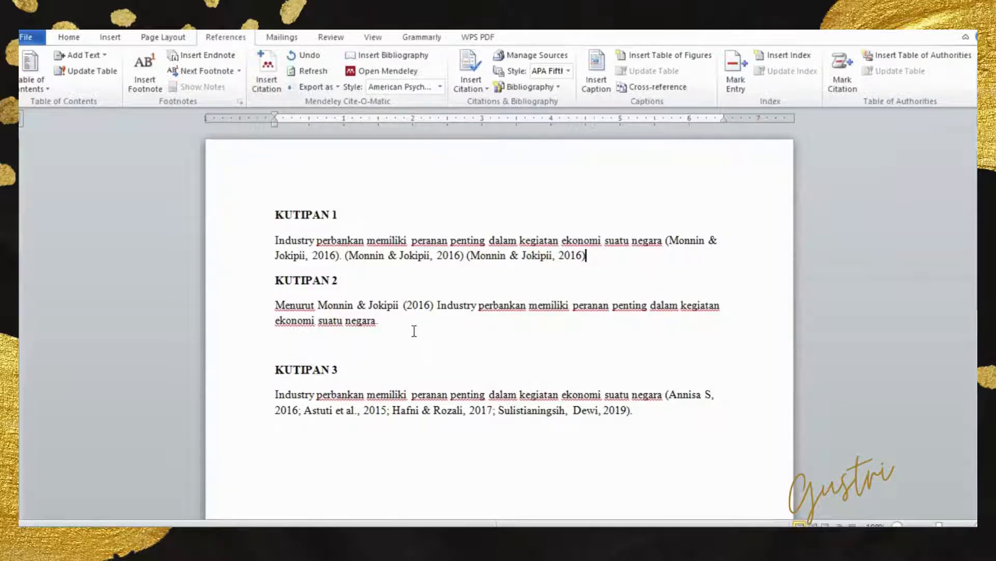
# - Write the first author's surname at the end of the KUTIPAN 2 paragraph
pyautogui.click(413, 324)
pyautogui.moveTo(437, 306); pyautogui.dragTo(493, 322)
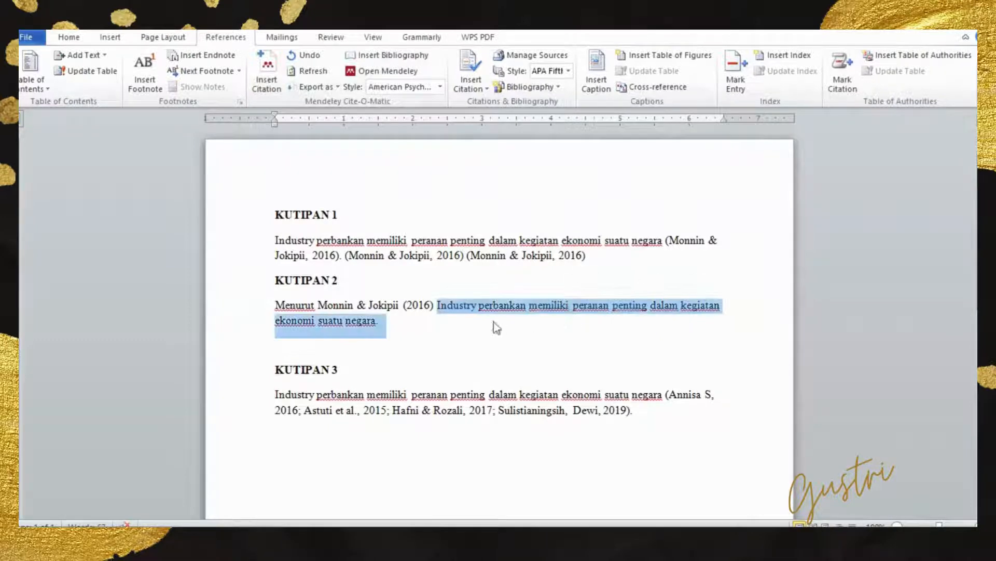
pyautogui.click(411, 324)
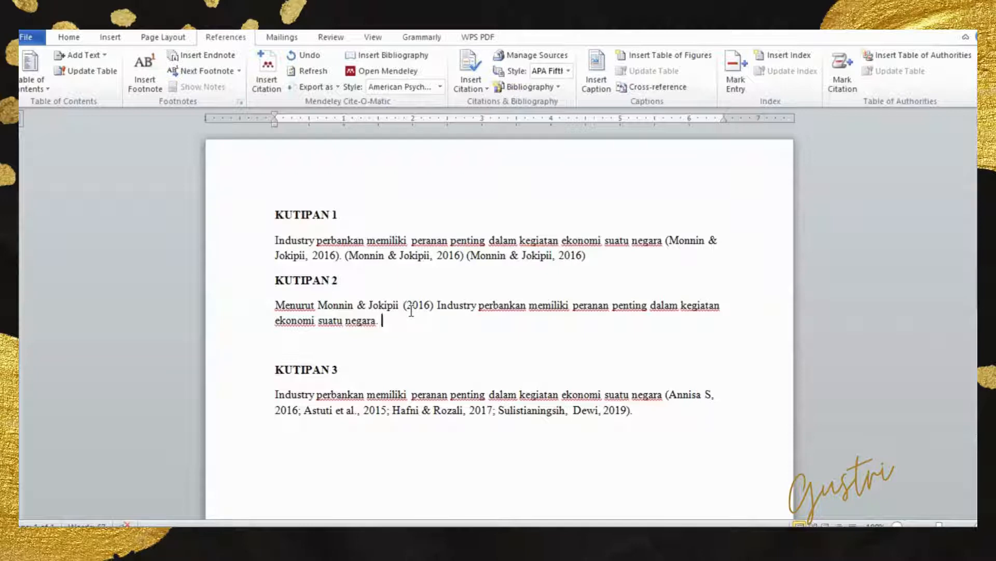
pyautogui.write('Monnim')
# - Insert a year-only Mendeley citation of the 2016 banking stability paper after the surname in KUTIPAN 2, with Suppress author enabled
pyautogui.click(267, 67)
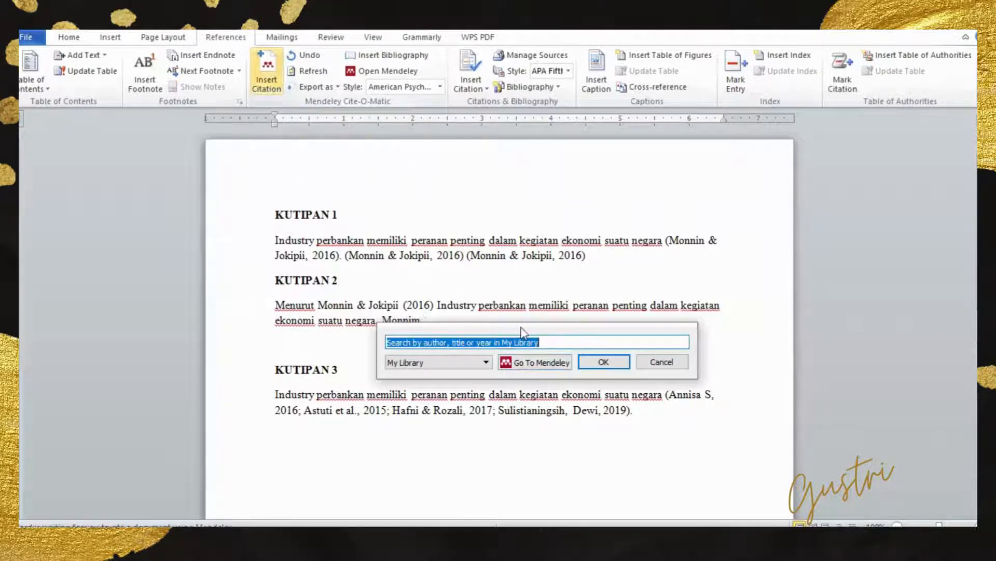
pyautogui.write('monn')
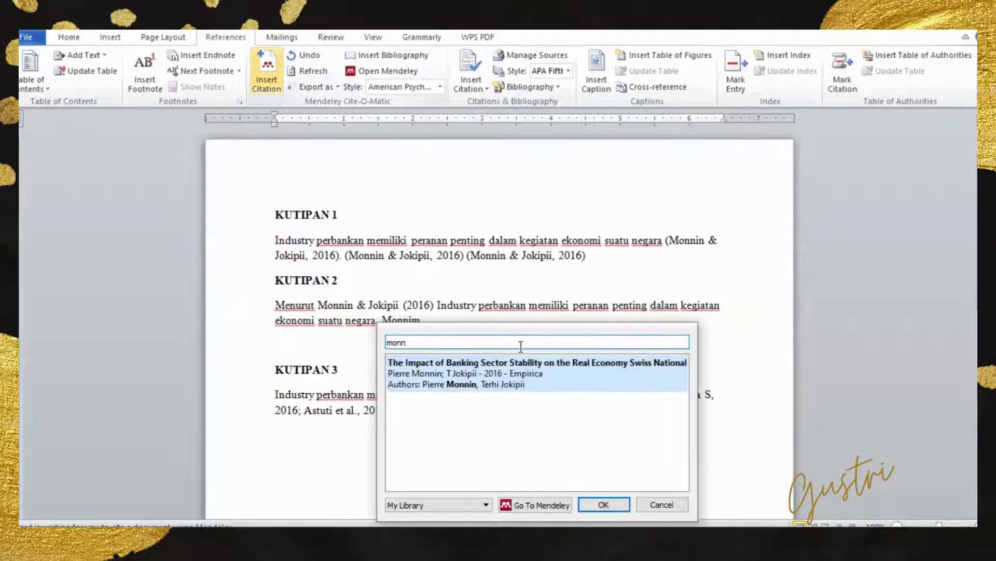
pyautogui.click(518, 372)
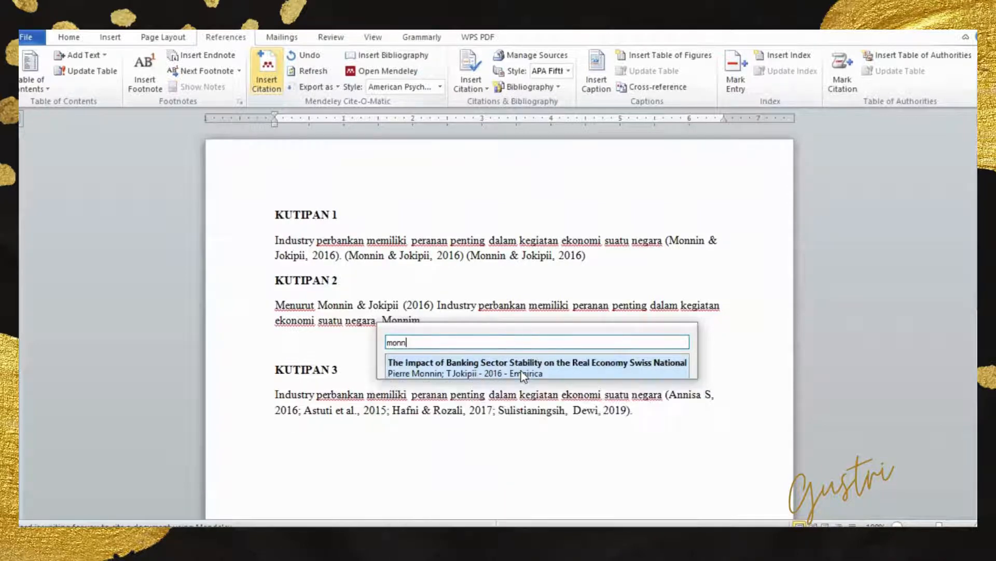
pyautogui.click(408, 342)
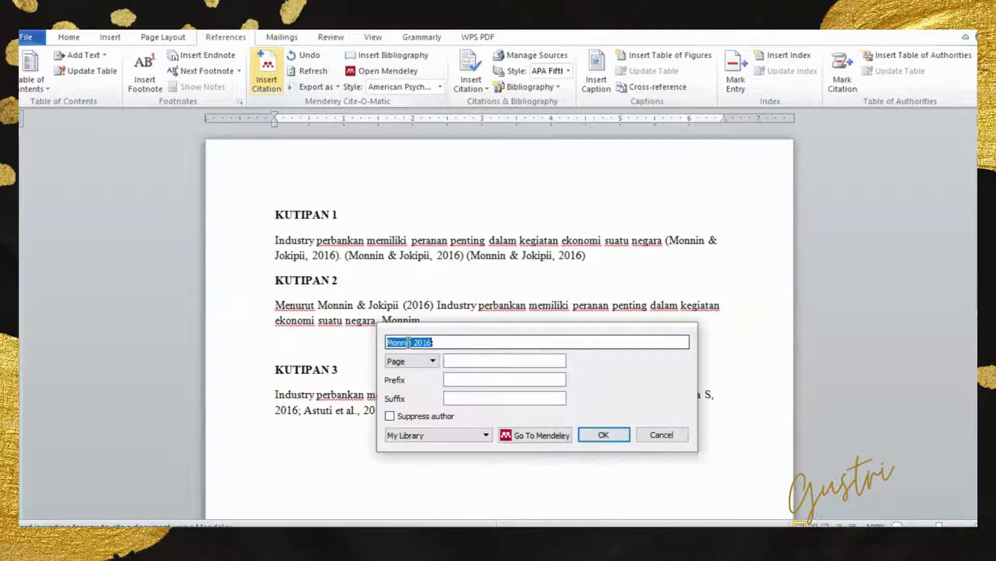
pyautogui.click(389, 416)
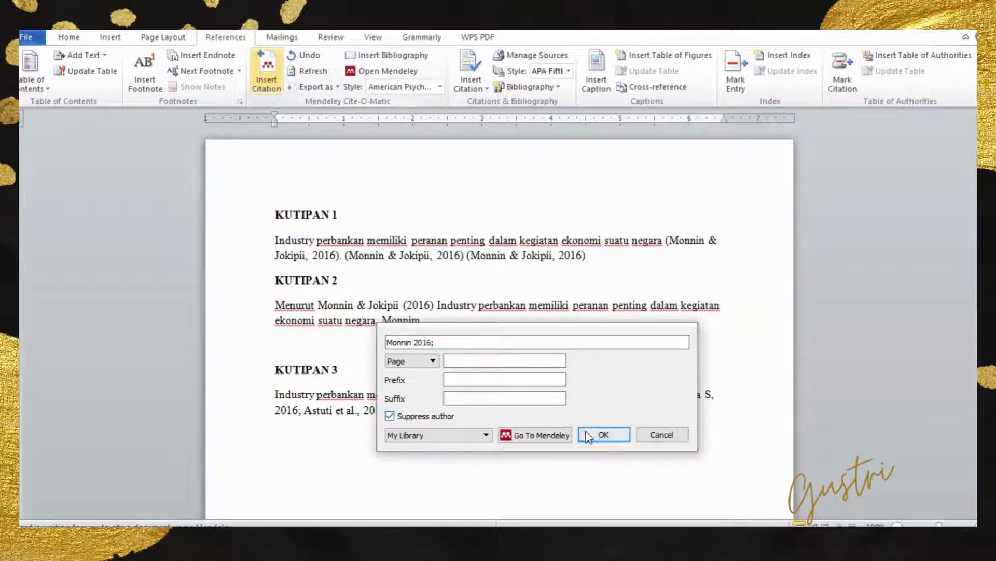
pyautogui.click(601, 434)
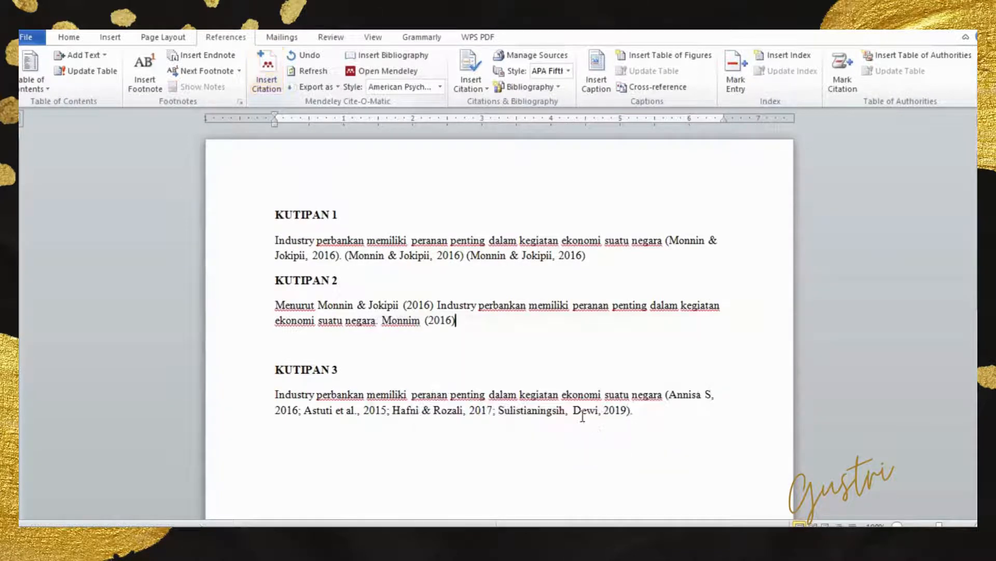
pyautogui.click(443, 320)
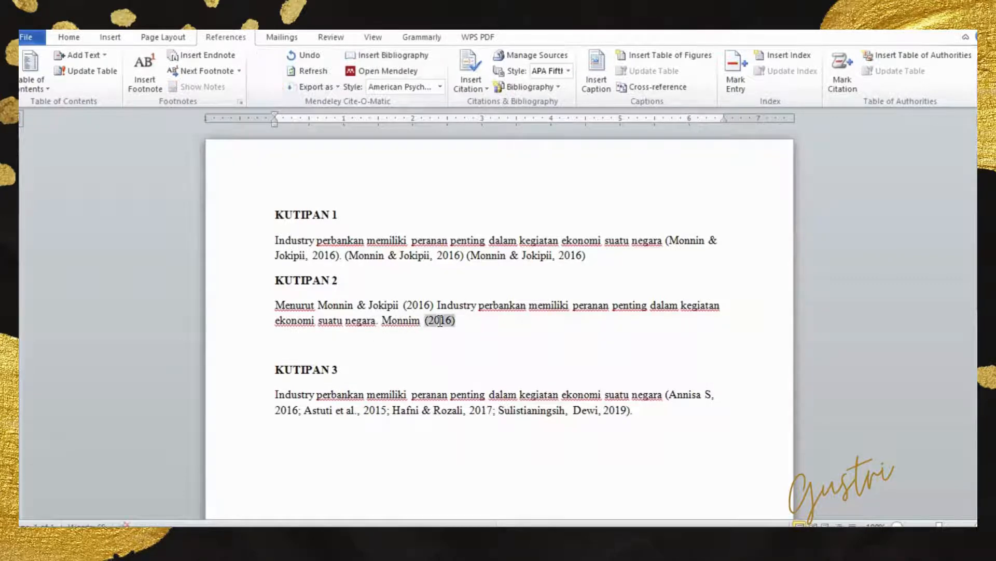
# - Insert a full author-and-year Mendeley citation of the 2016 banking stability paper after the year-only citation in KUTIPAN 2
pyautogui.click(459, 320)
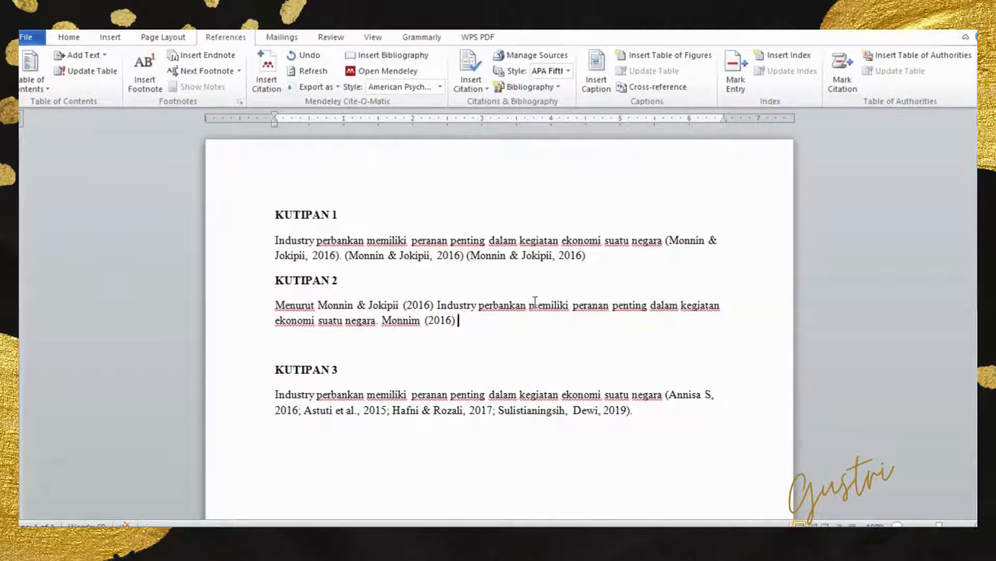
pyautogui.click(268, 70)
pyautogui.write('monn')
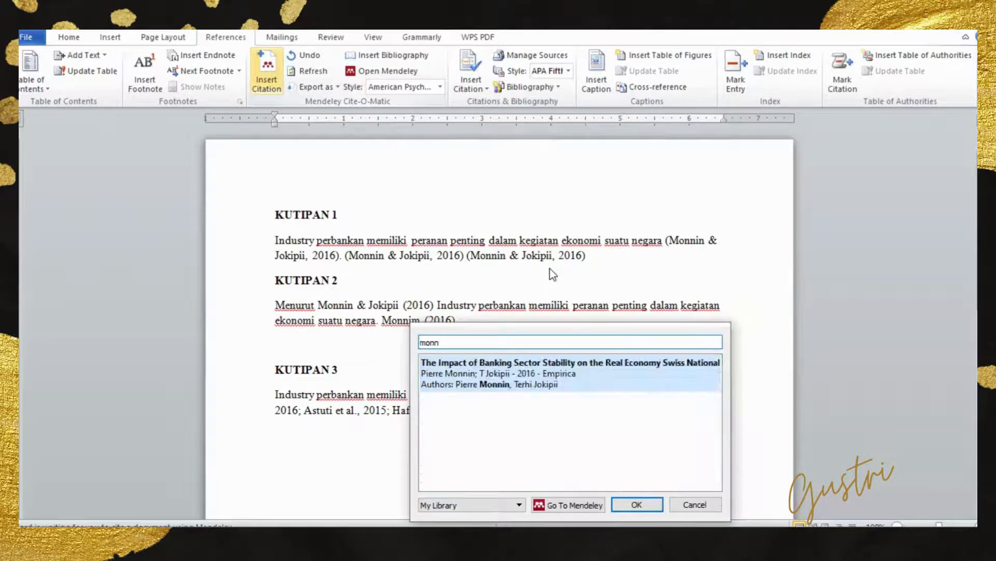
pyautogui.click(587, 388)
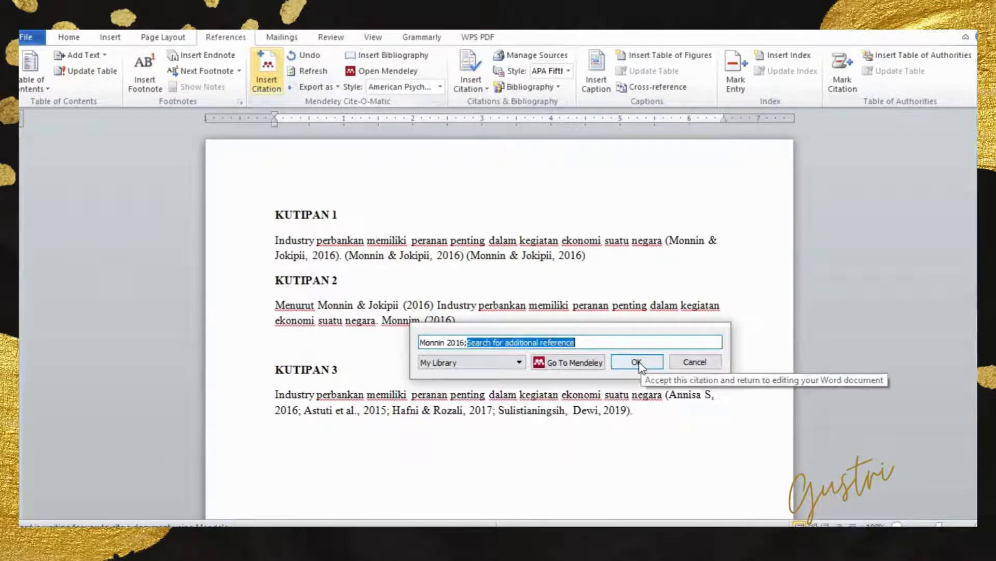
pyautogui.click(638, 363)
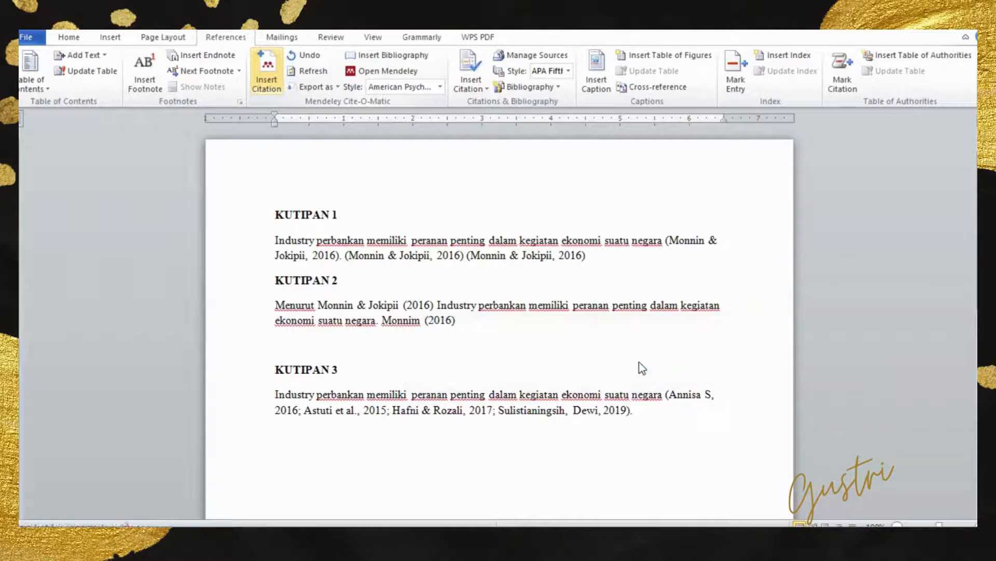
# - Edit the full citation in KUTIPAN 2 so only the year 2016 is in parentheses, and keep the manual edit
pyautogui.click(463, 318)
pyautogui.press('BackSpace')
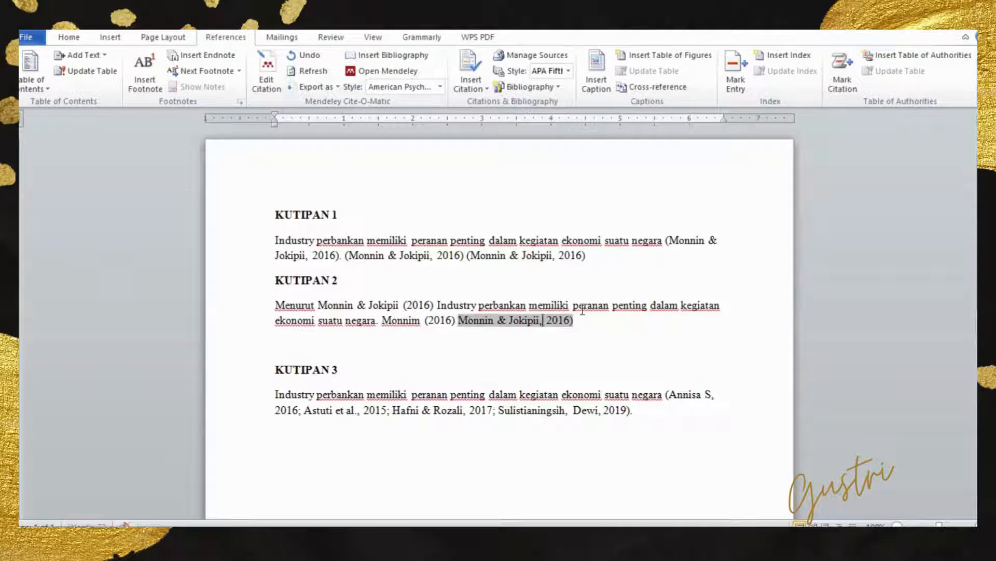
pyautogui.press('BackSpace')
pyautogui.write('(')
pyautogui.click(589, 317)
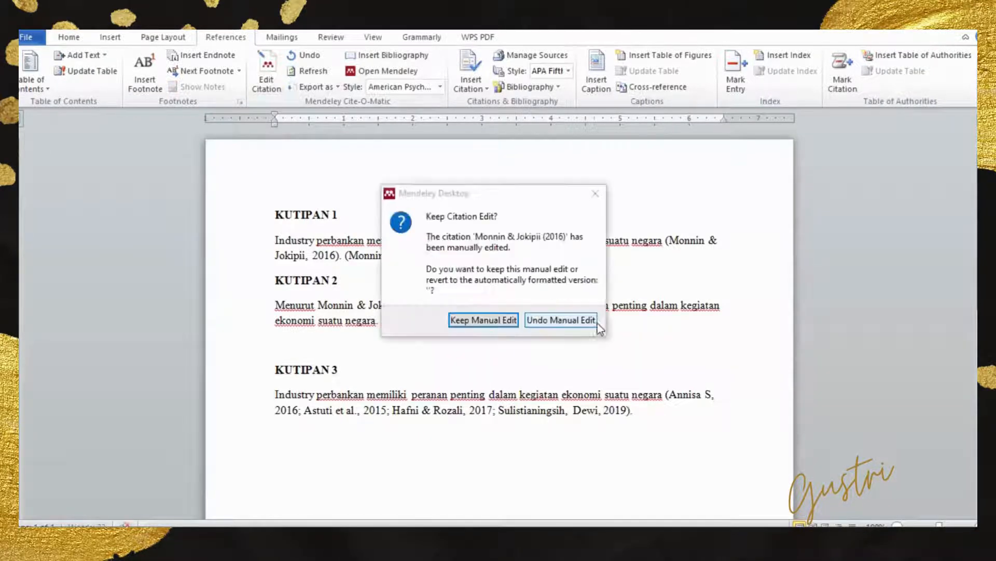
pyautogui.click(484, 320)
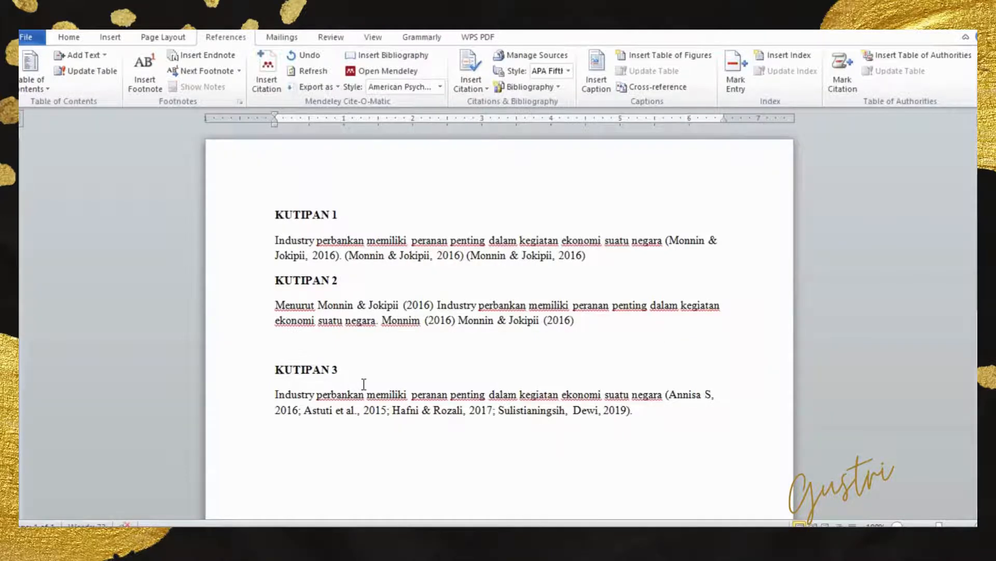
# - Insert a combined citation of all four papers in Mendeley's BANK folder at the end of the KUTIPAN 3 text
pyautogui.scroll(-2, 363, 385)
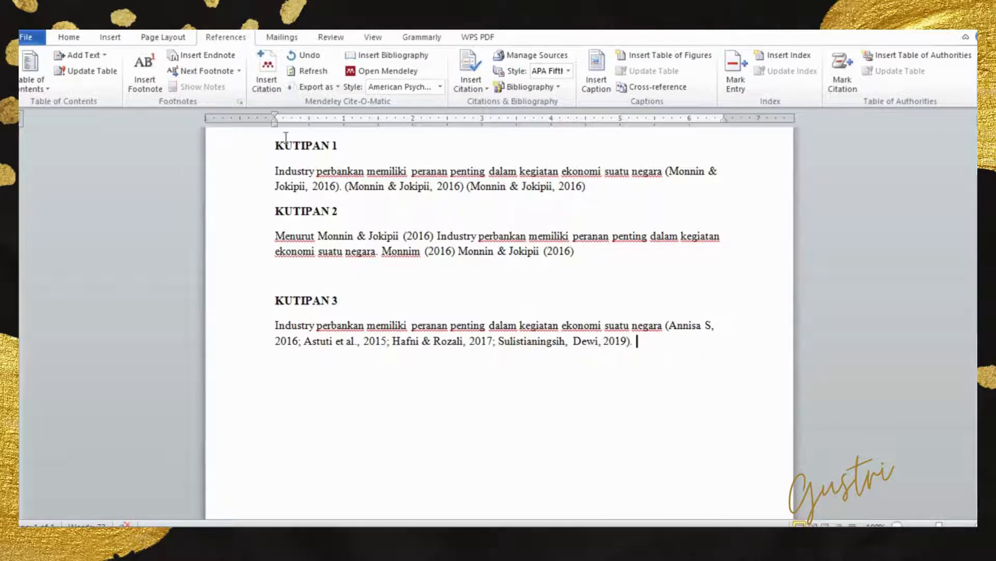
pyautogui.click(268, 72)
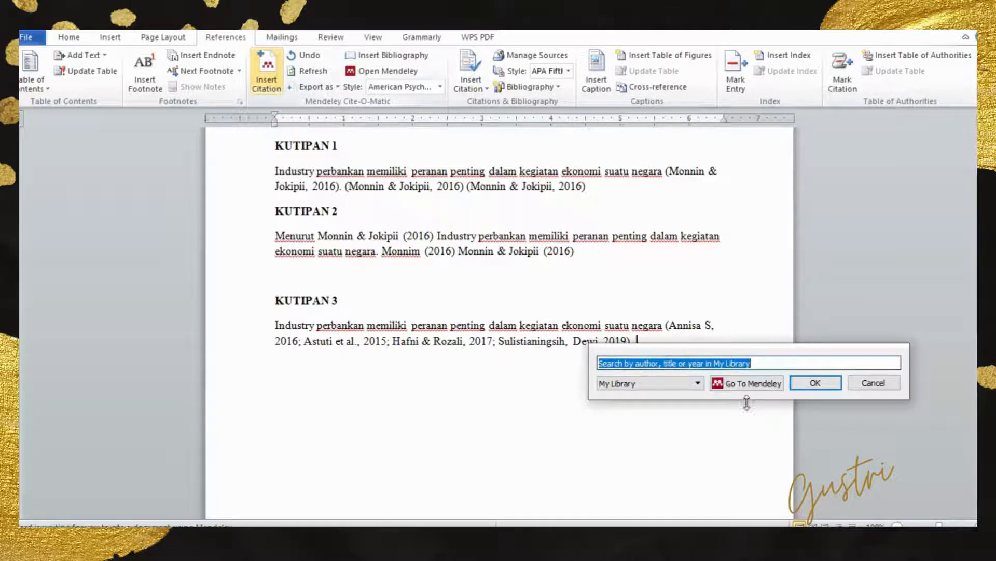
pyautogui.click(740, 384)
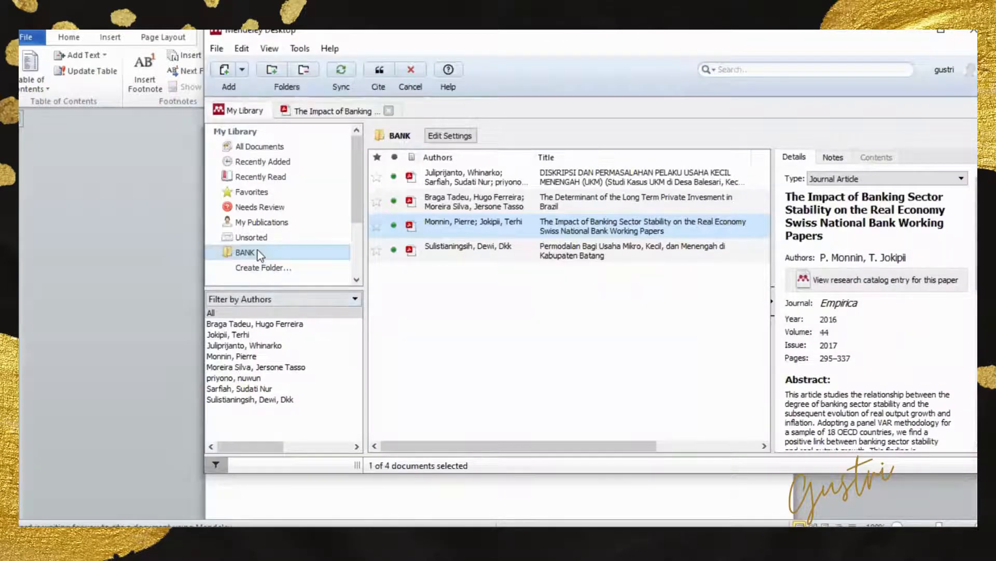
pyautogui.click(258, 251)
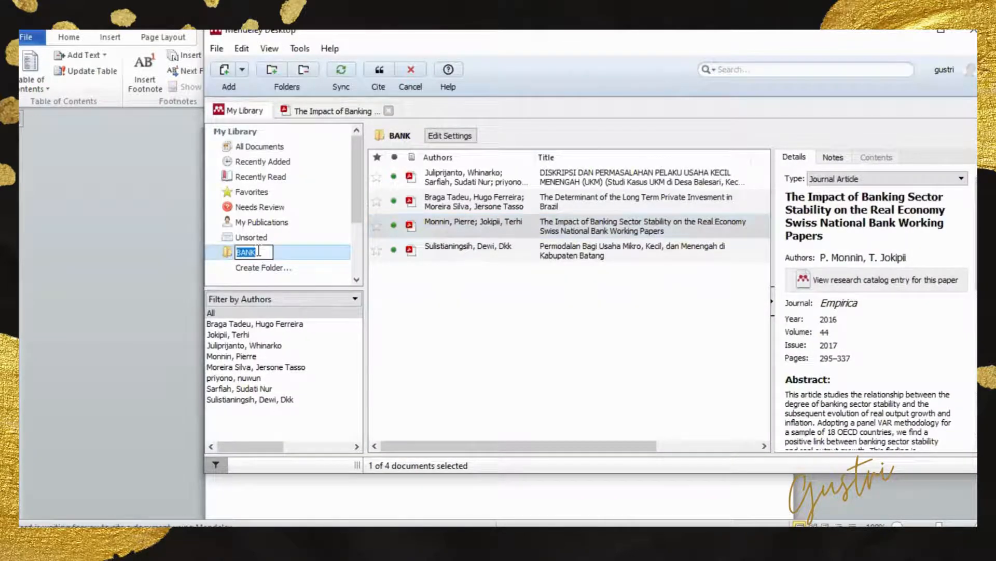
pyautogui.click(550, 297)
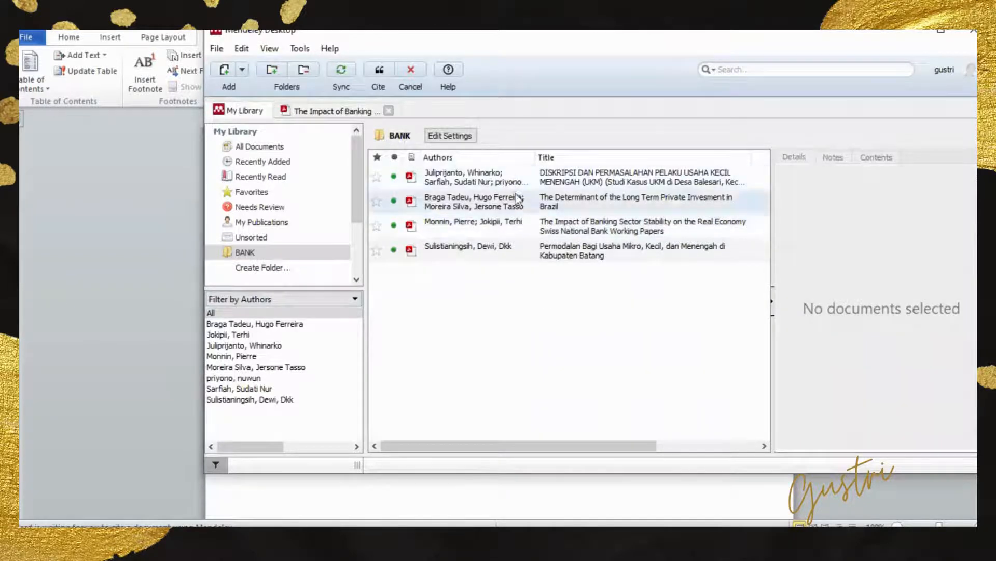
pyautogui.click(540, 178)
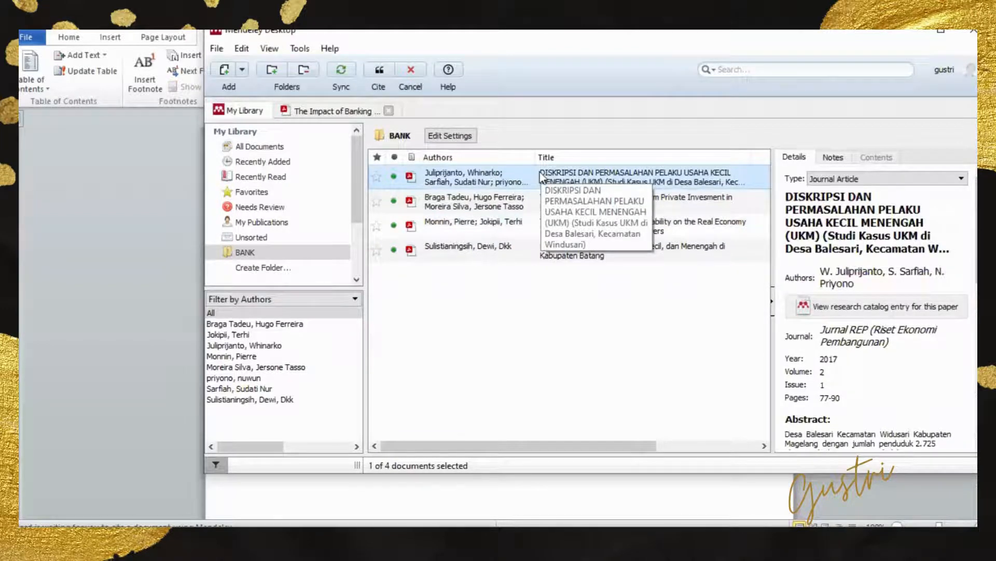
pyautogui.hotkey('shift', 'Down')
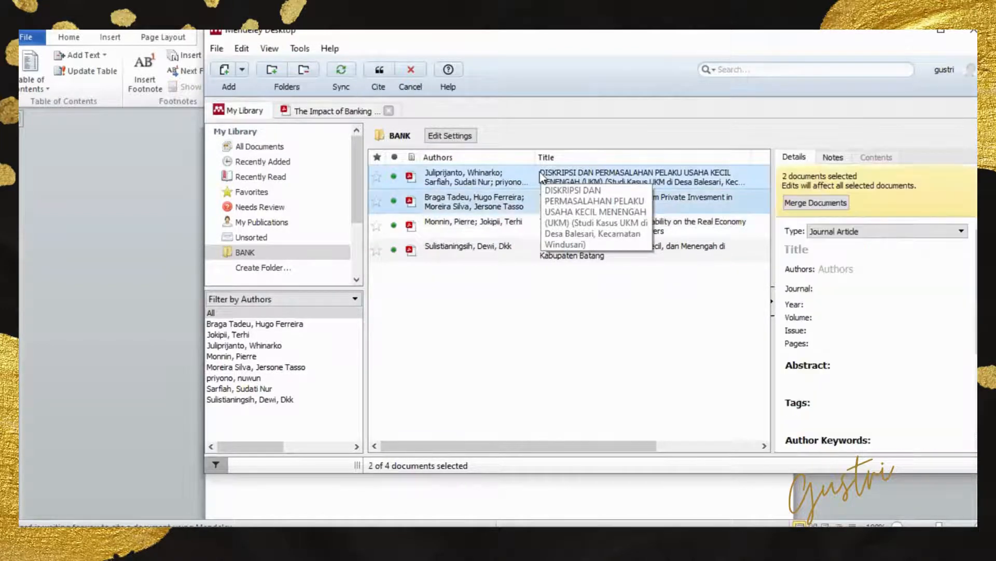
pyautogui.hotkey('shift', 'Down')
pyautogui.hotkey('shift', 'Down')
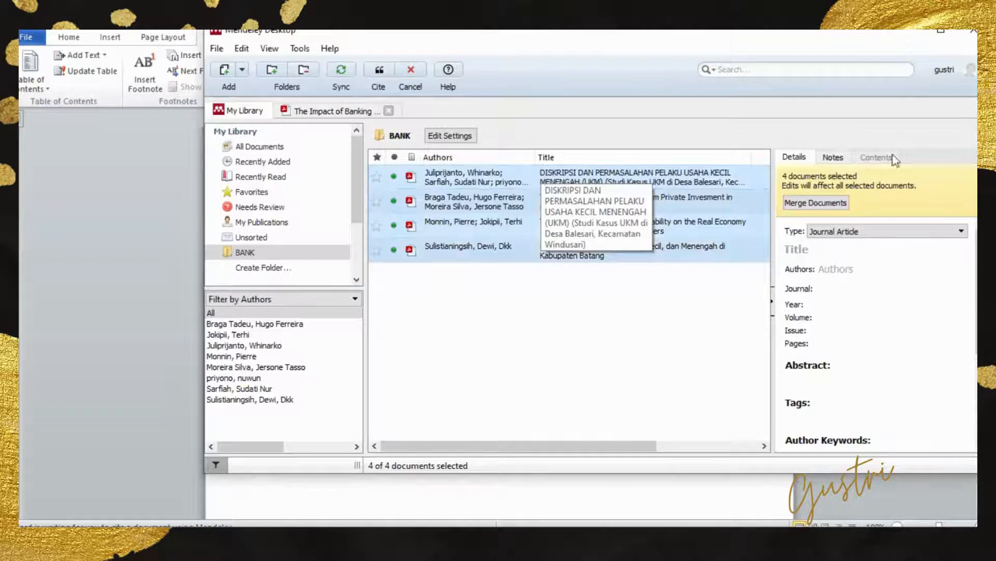
pyautogui.click(380, 74)
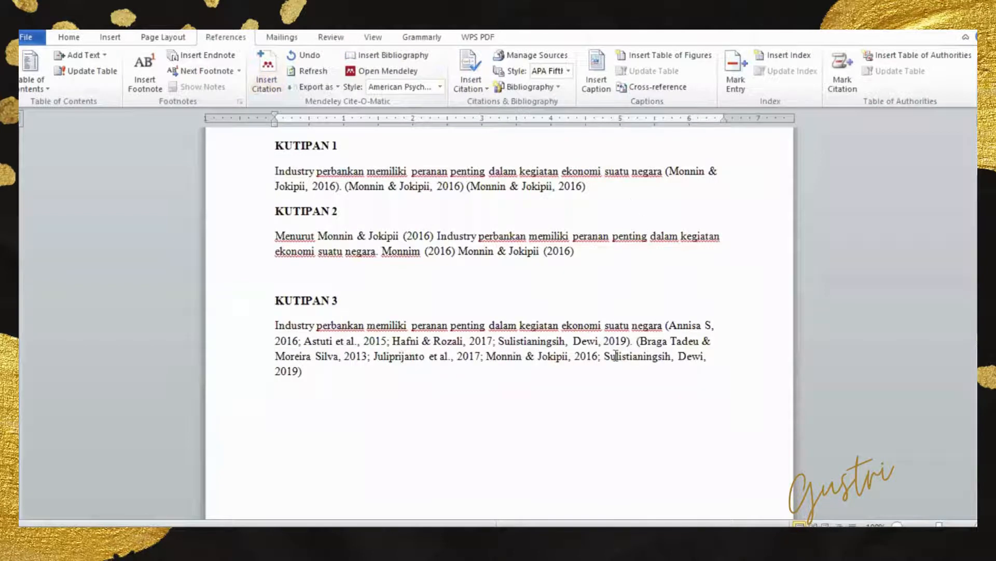
# - Move the combined four-paper citation in KUTIPAN 3 onto its own paragraph
pyautogui.click(634, 342)
pyautogui.press('Return')
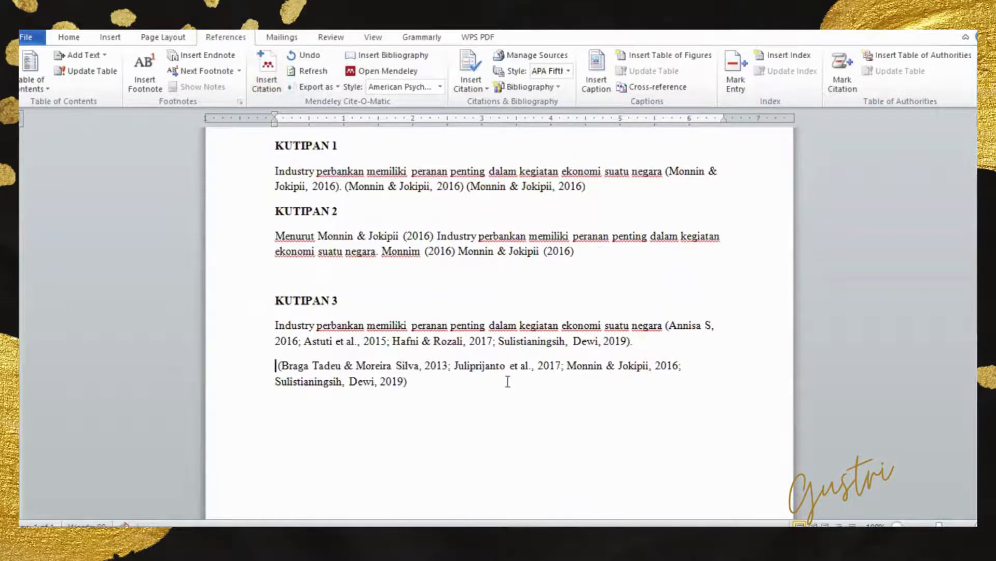
pyautogui.tripleClick(311, 366)
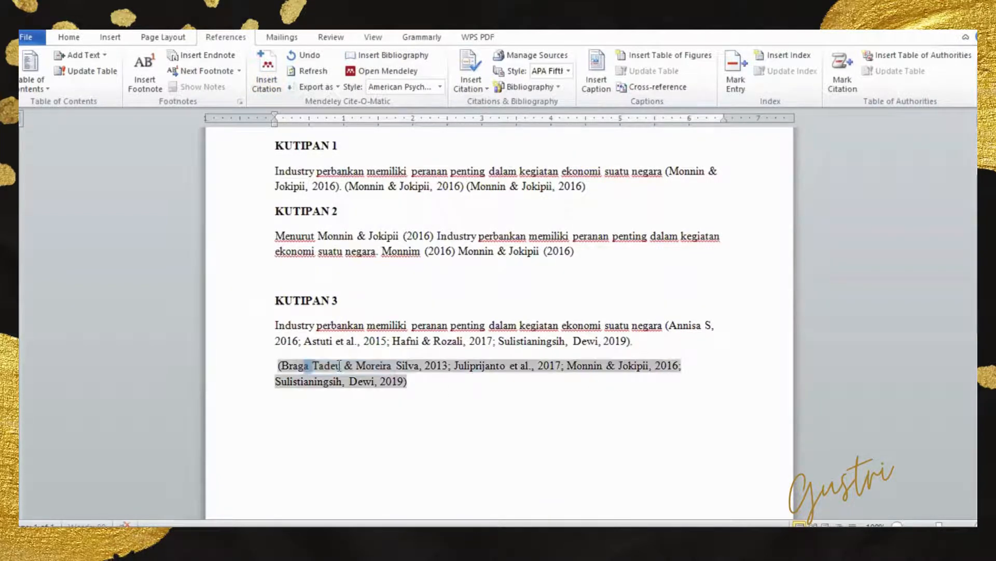
pyautogui.click(440, 390)
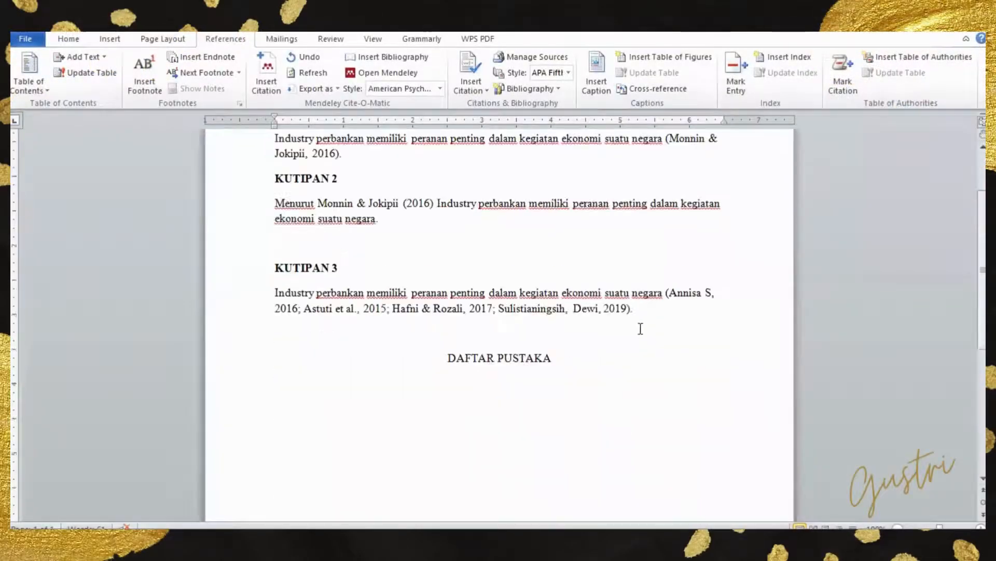
# - Insert the Mendeley bibliography below the DAFTAR PUSTAKA heading
pyautogui.scroll(-2, 596, 341)
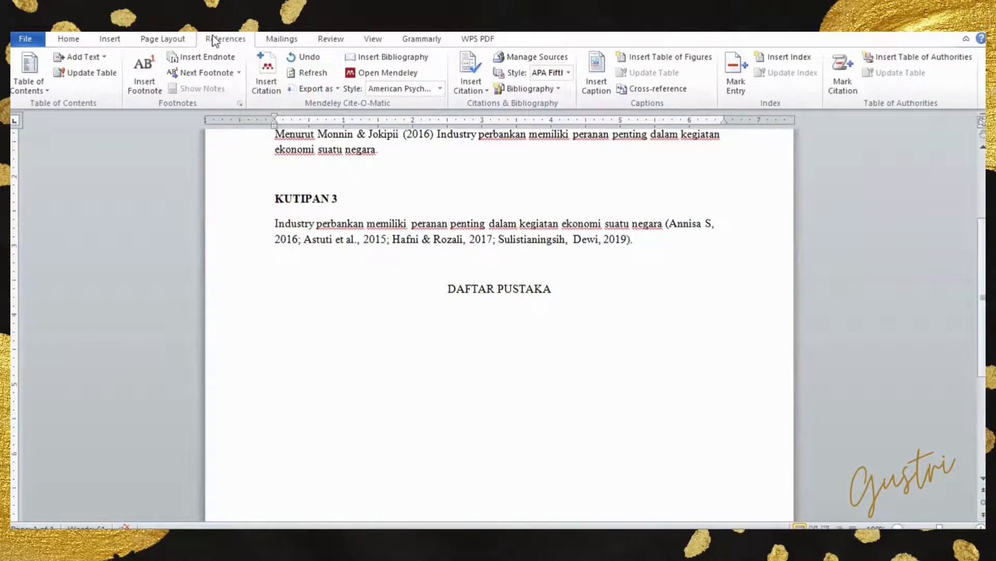
pyautogui.click(419, 62)
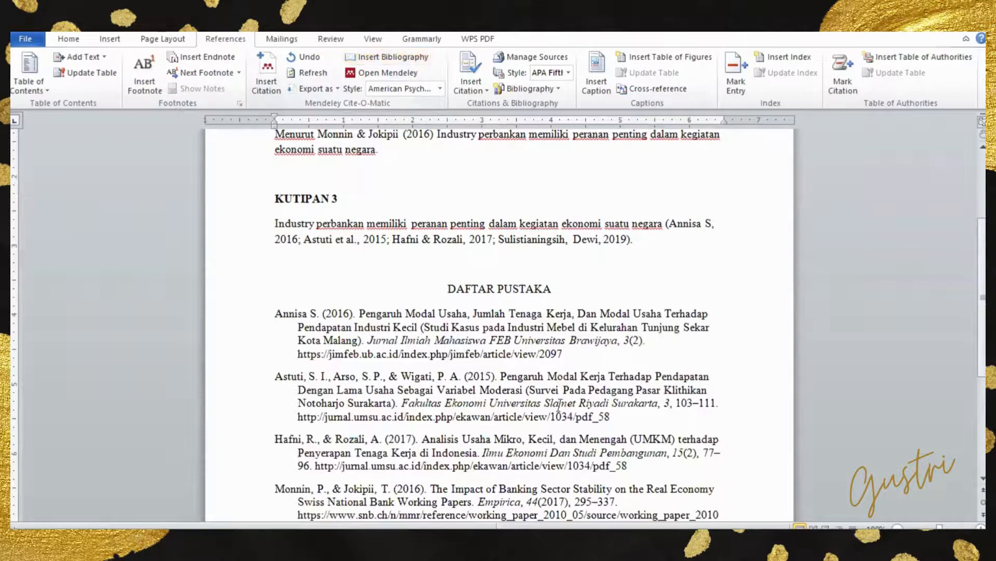
# - Review the bibliography entries under DAFTAR PUSTAKA and check them against the in-text citations in KUTIPAN 1 and KUTIPAN 2
pyautogui.scroll(-5, 509, 344)
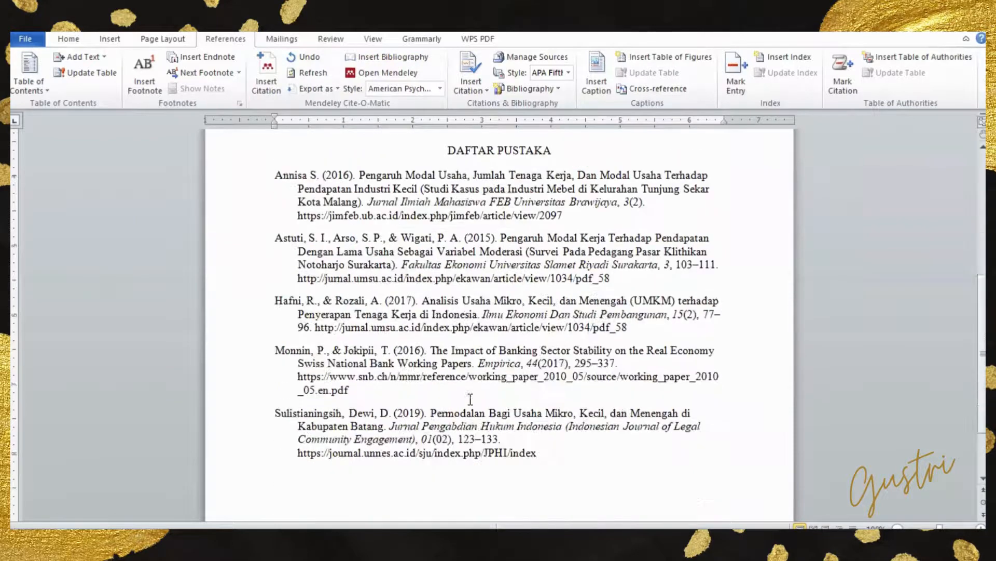
pyautogui.scroll(4, 313, 244)
pyautogui.moveTo(285, 239); pyautogui.dragTo(574, 454)
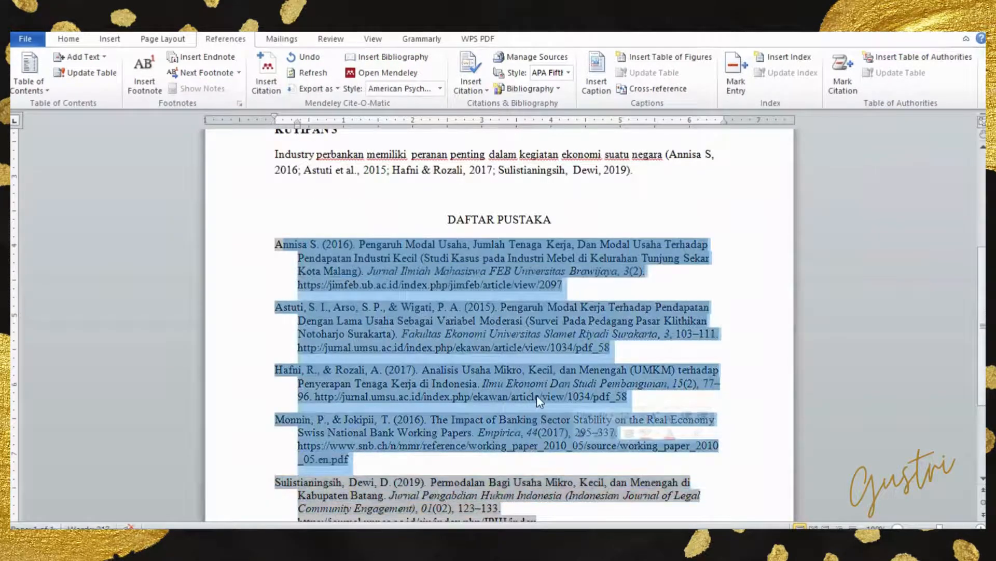
pyautogui.scroll(3, 456, 319)
pyautogui.scroll(2, 452, 311)
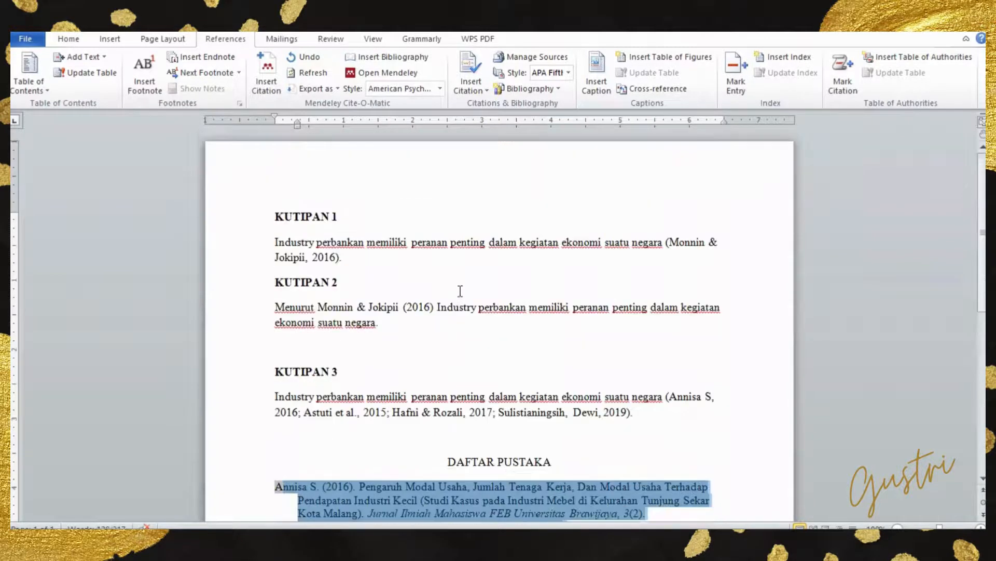
pyautogui.click(345, 255)
pyautogui.click(313, 257)
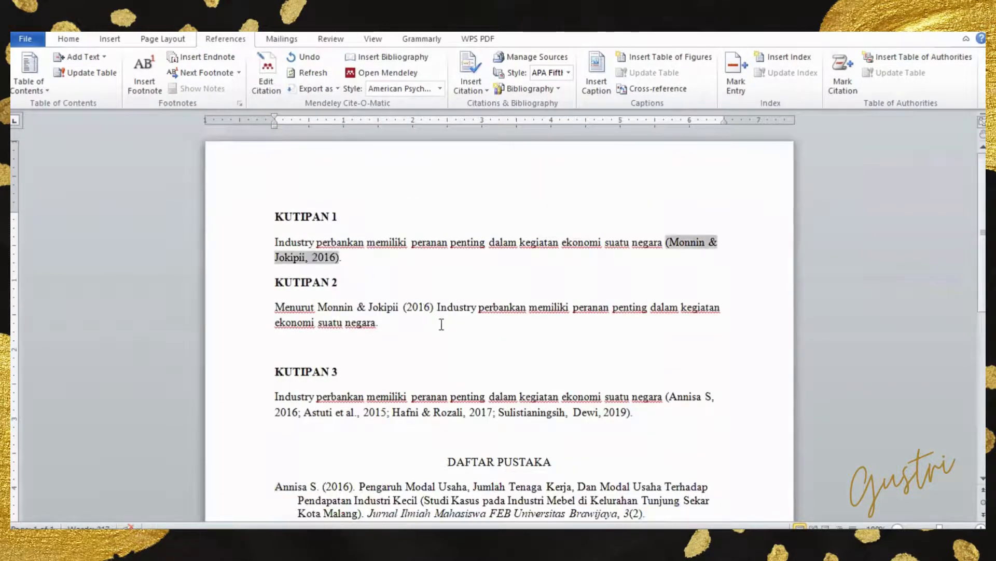
pyautogui.moveTo(318, 308); pyautogui.dragTo(430, 310)
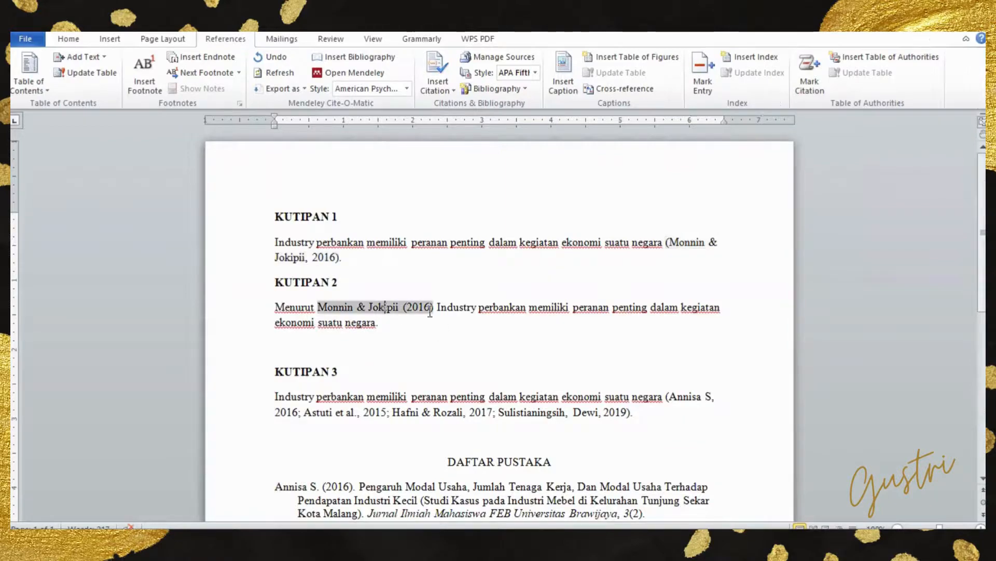
pyautogui.click(348, 245)
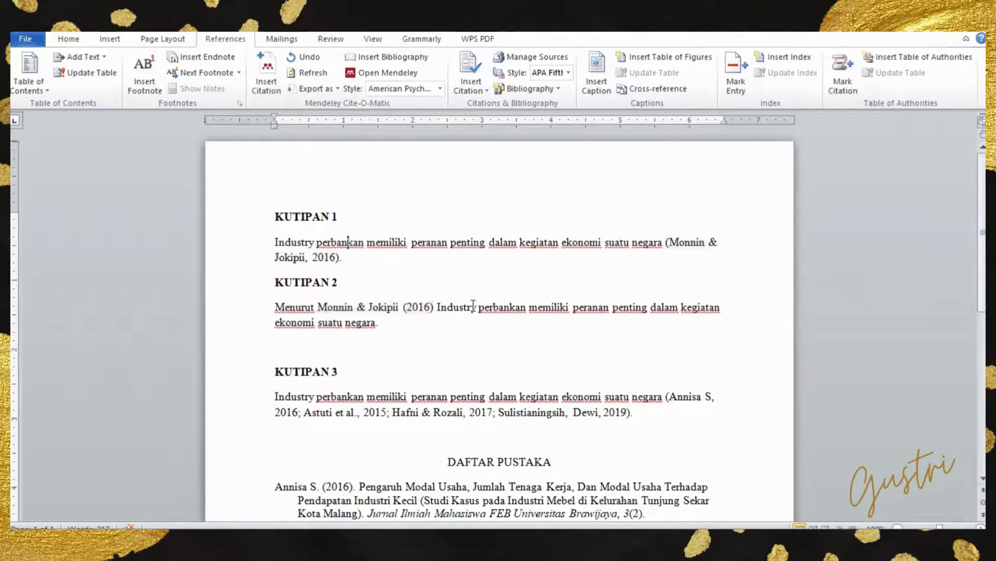
pyautogui.scroll(-3, 466, 357)
pyautogui.scroll(-3, 466, 357)
pyautogui.scroll(2, 466, 357)
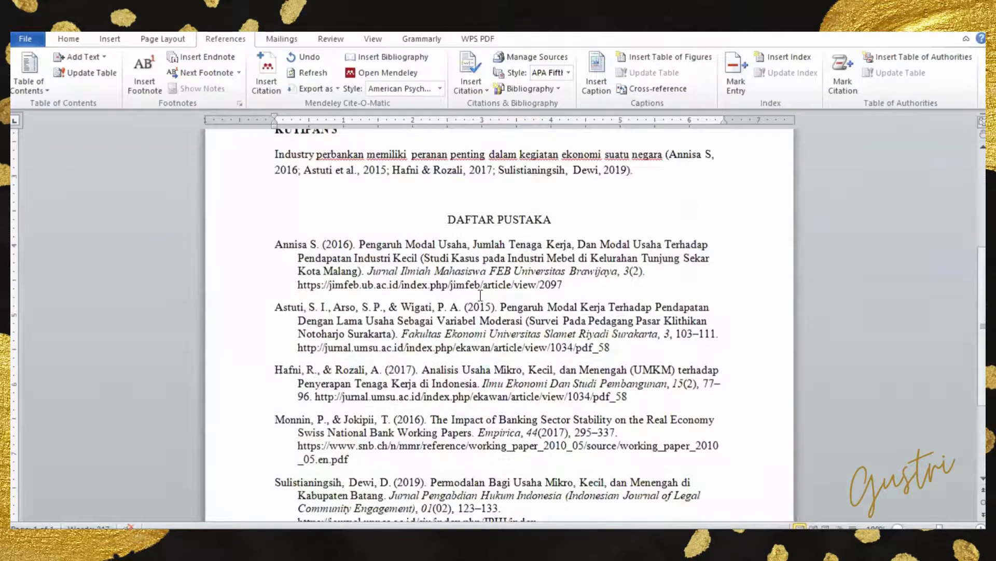